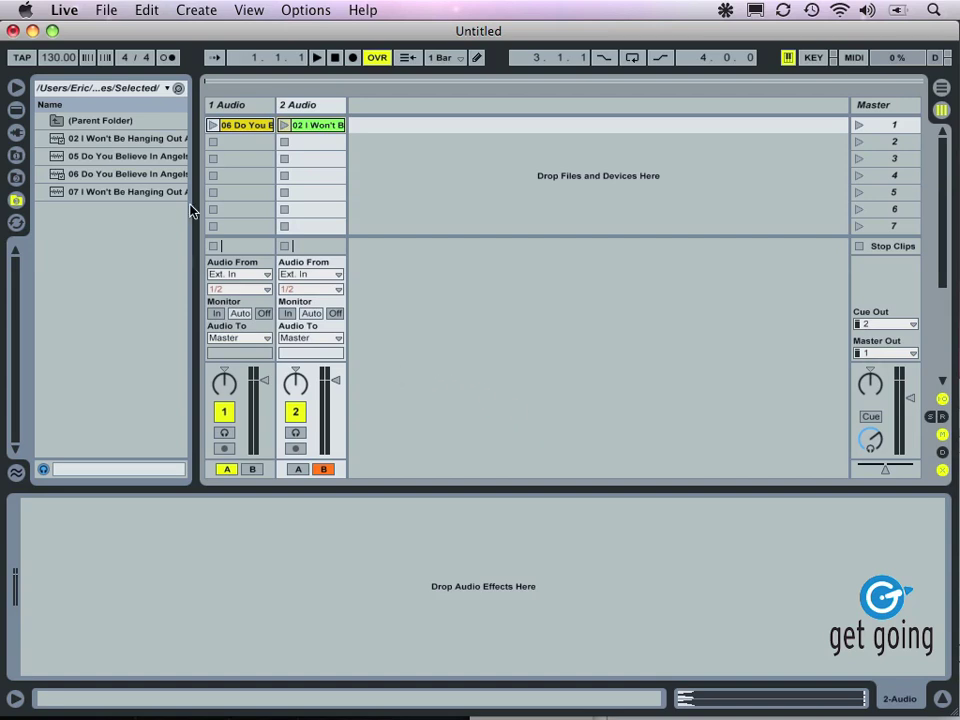
- Set the project tempo to 140 BPM
{"action": "left_click", "coordinate": [57, 58]}
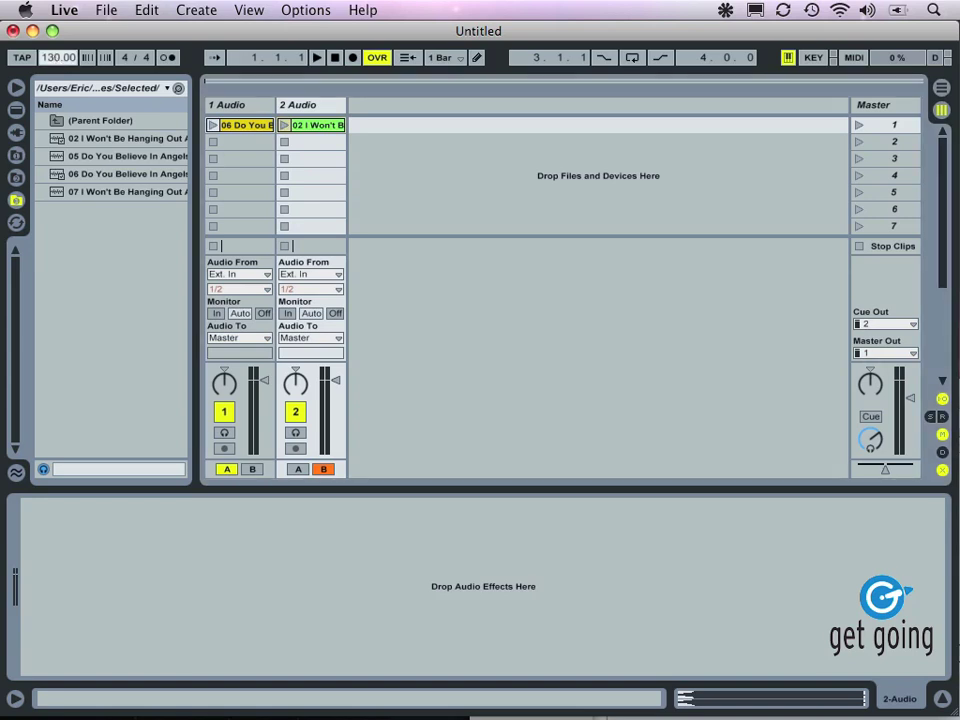
{"action": "type", "text": "140"}
{"action": "key", "text": "Return"}
- Lower the project tempo stepwise to 122 BPM
{"action": "left_click_drag", "start_coordinate": [57, 58], "coordinate": [57, 69]}
{"action": "key", "text": "Down"}
{"action": "key", "text": "Down"}
{"action": "key", "text": "Down"}
{"action": "key", "text": "Down"}
{"action": "key", "text": "Down"}
{"action": "key", "text": "Down"}
{"action": "key", "text": "Down"}
{"action": "key", "text": "Down"}
{"action": "key", "text": "Down"}
- Set the project tempo by tapping along to a beat, and stop the transport that the taps start
{"action": "left_click", "coordinate": [20, 62]}
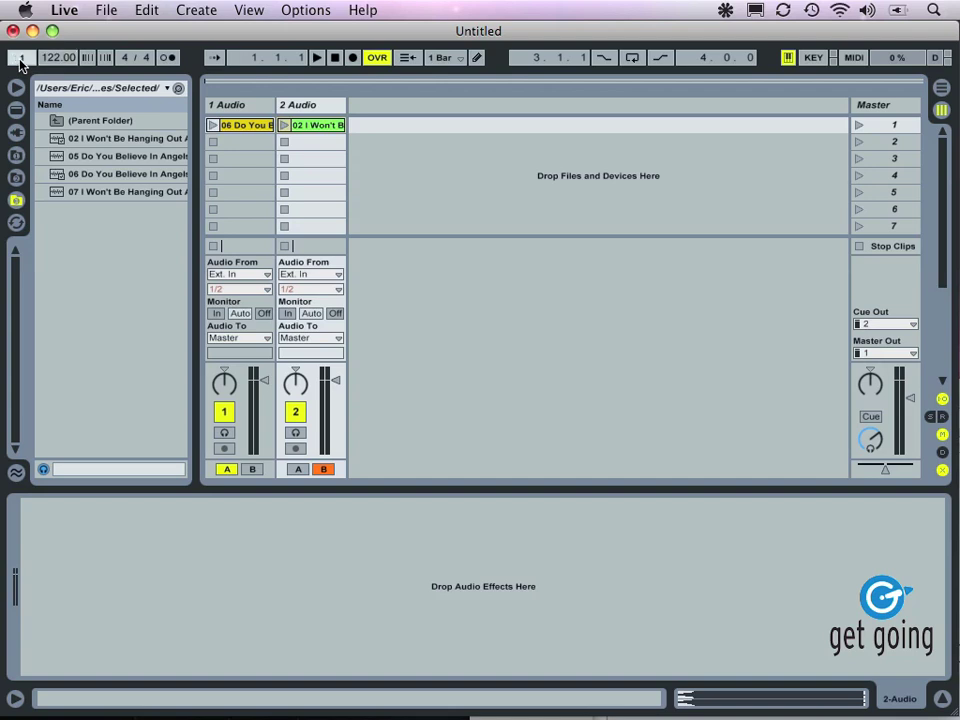
{"action": "left_click", "coordinate": [20, 62]}
{"action": "left_click", "coordinate": [20, 62]}
{"action": "left_click", "coordinate": [20, 60]}
{"action": "left_click", "coordinate": [20, 60]}
{"action": "left_click", "coordinate": [20, 60]}
{"action": "left_click", "coordinate": [20, 60]}
{"action": "left_click", "coordinate": [20, 60]}
{"action": "left_click", "coordinate": [20, 60]}
{"action": "left_click", "coordinate": [20, 60]}
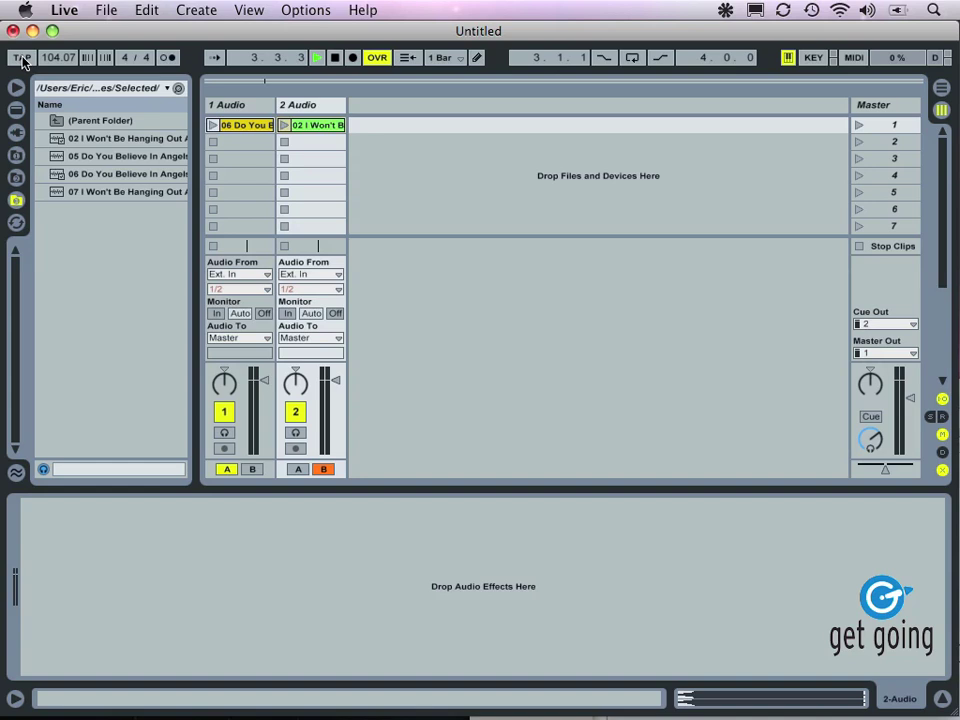
{"action": "left_click", "coordinate": [22, 60]}
{"action": "left_click", "coordinate": [22, 60]}
{"action": "left_click", "coordinate": [22, 60]}
{"action": "left_click", "coordinate": [22, 60]}
{"action": "left_click", "coordinate": [22, 60]}
{"action": "left_click", "coordinate": [22, 60]}
{"action": "left_click", "coordinate": [22, 60]}
{"action": "left_click", "coordinate": [22, 60]}
{"action": "left_click", "coordinate": [335, 58]}
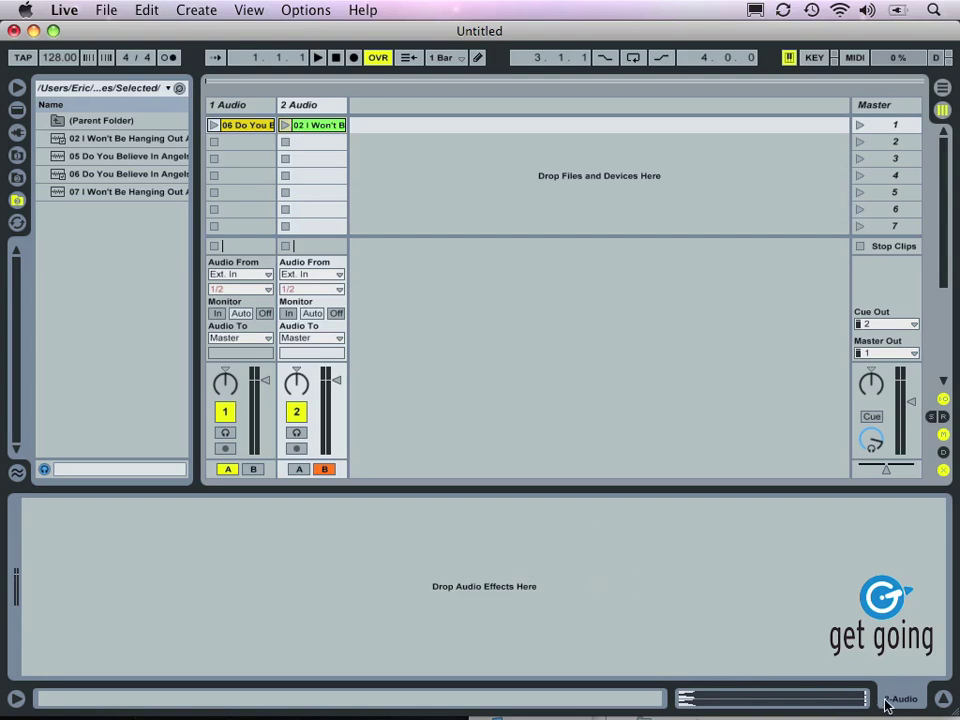
- Show the clip details of the "06 Do You Believe" clip on track 1 and view its name and colour choices
{"action": "left_click", "coordinate": [245, 126]}
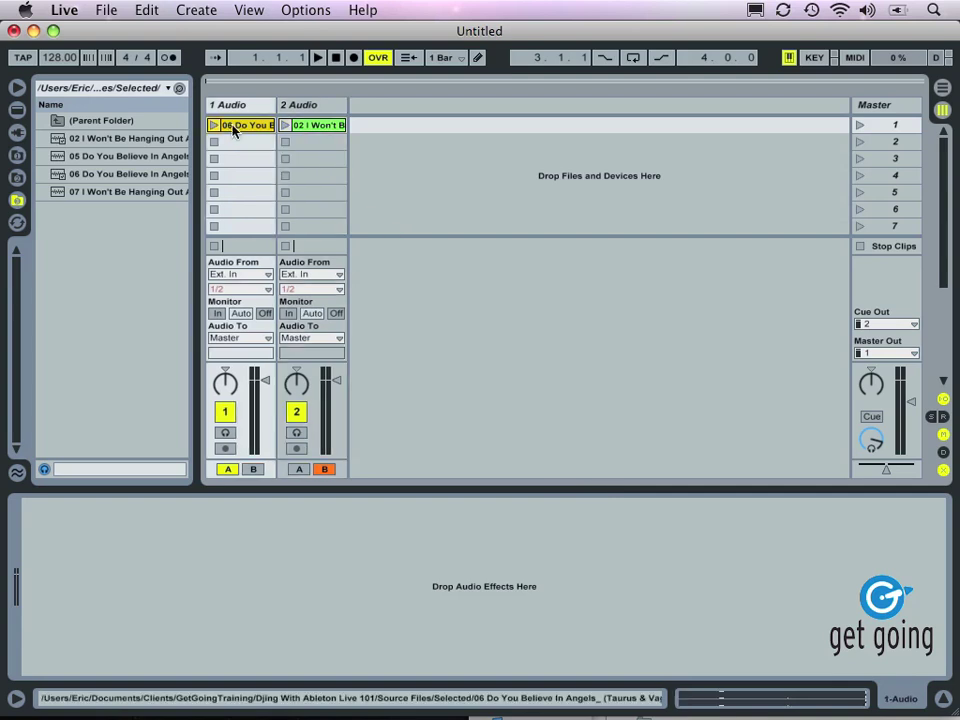
{"action": "left_click", "coordinate": [751, 701]}
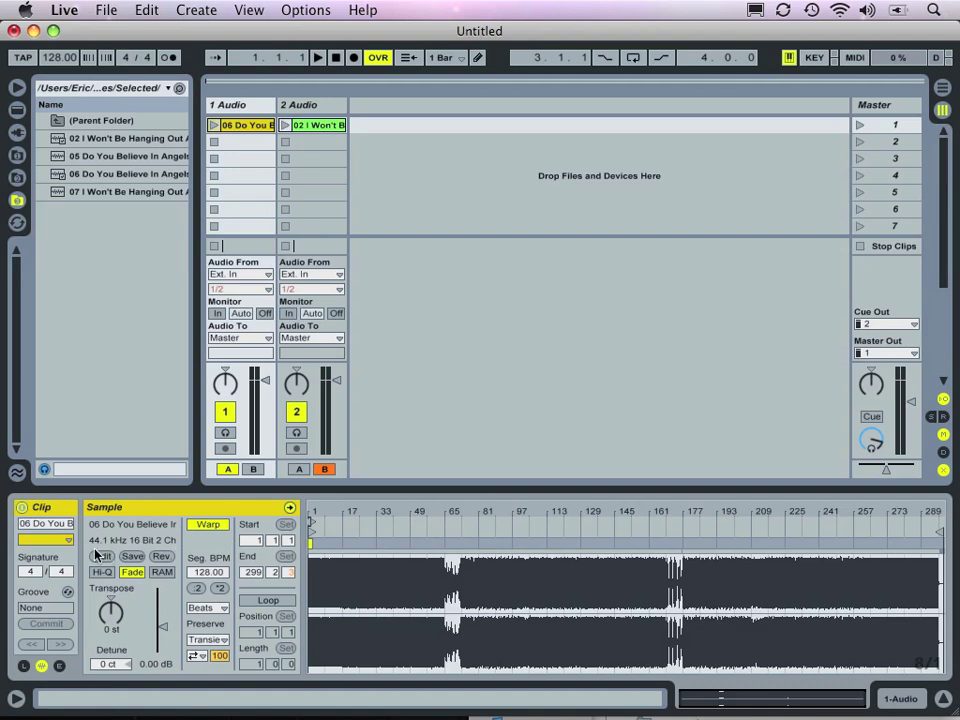
{"action": "left_click", "coordinate": [43, 526]}
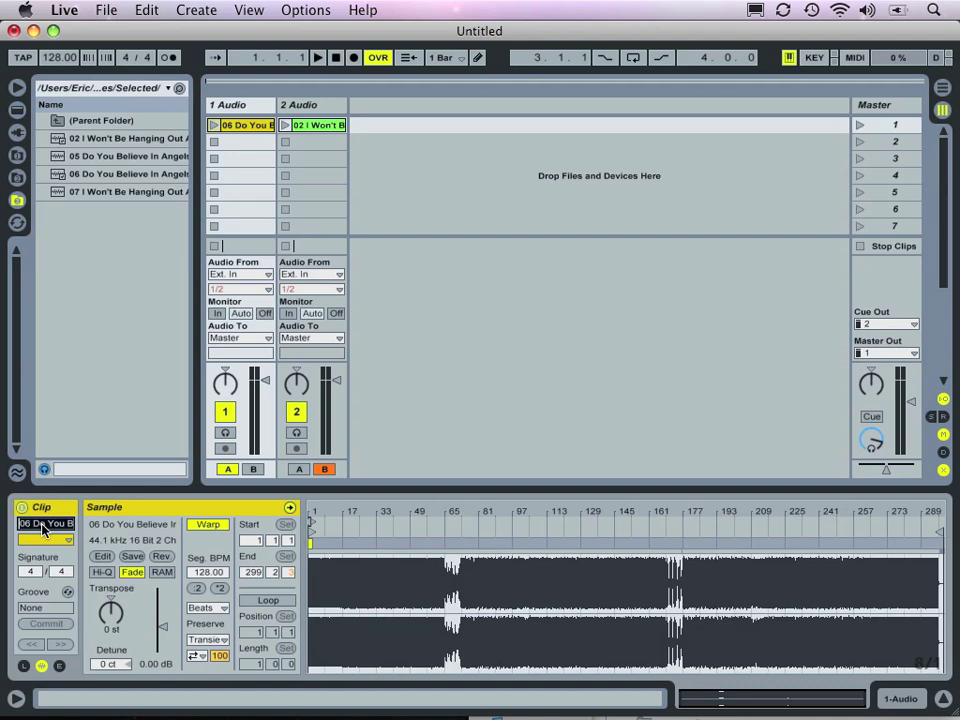
{"action": "left_click", "coordinate": [45, 541]}
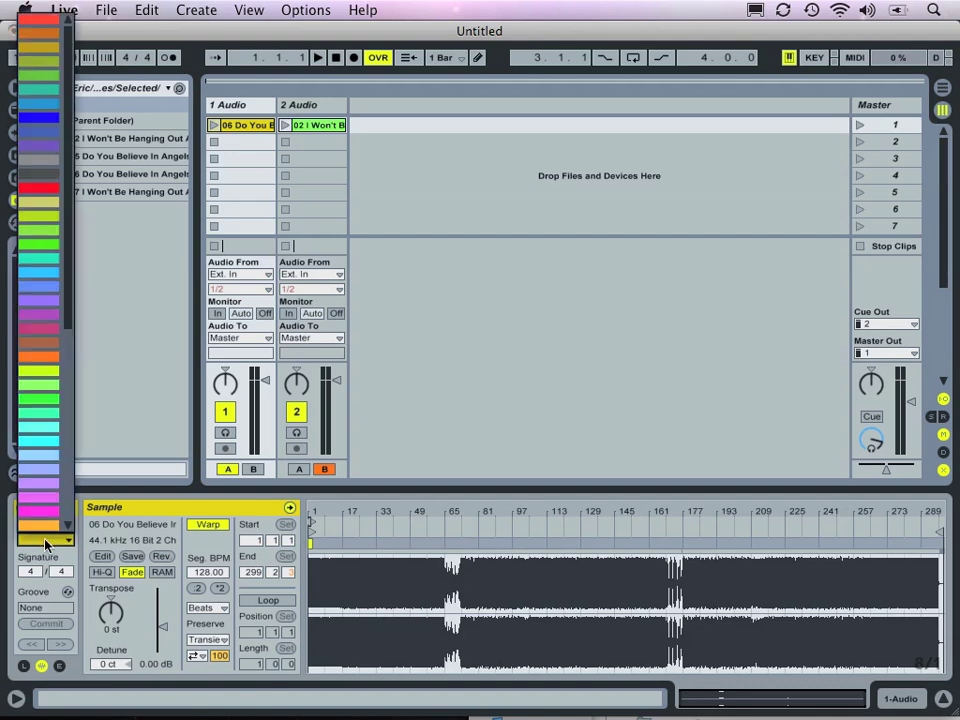
{"action": "left_click", "coordinate": [45, 543]}
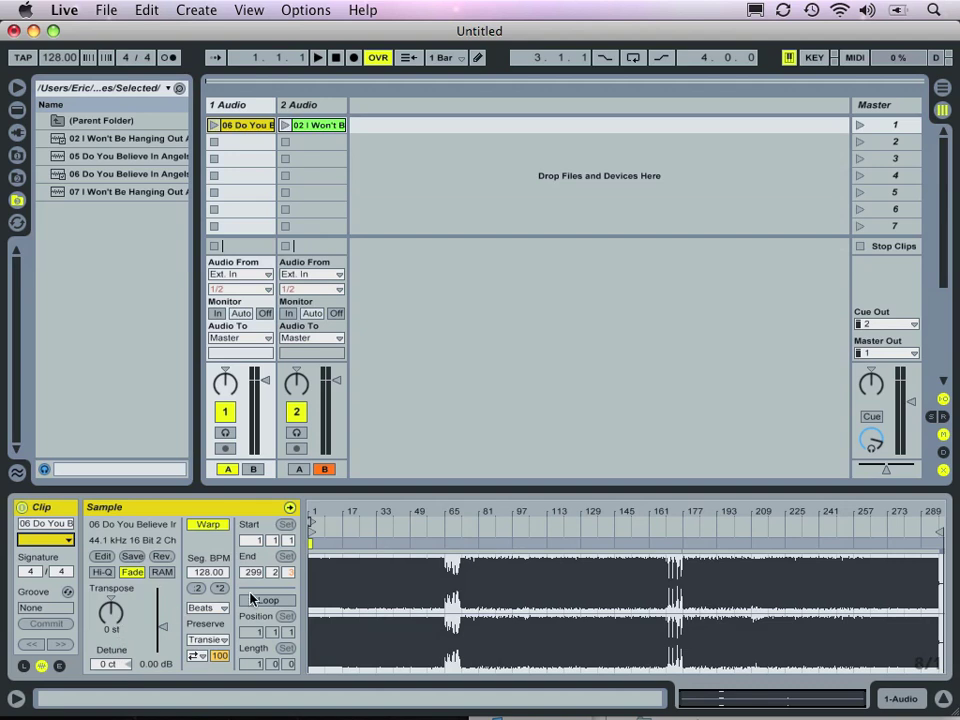
- Play the "06 Do You Believe" clip while trying a transposition of 4 semitones, reset its pitch to 0, and stop playback
{"action": "left_click", "coordinate": [213, 126]}
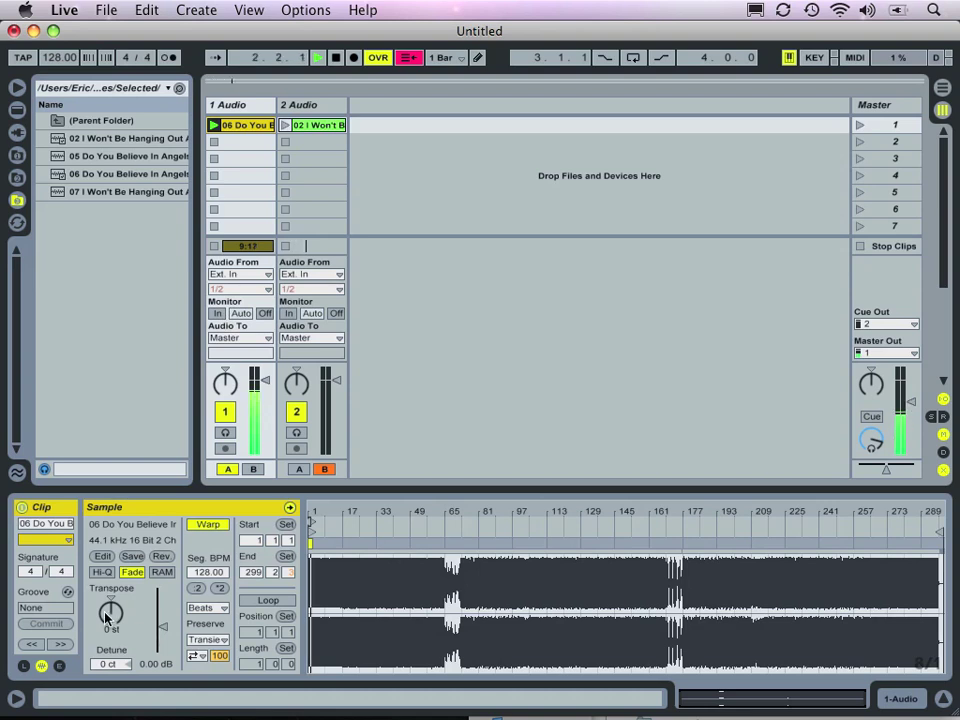
{"action": "mouse_move", "coordinate": [110, 618]}
{"action": "left_mouse_down"}
{"action": "mouse_move", "coordinate": [110, 595]}
{"action": "mouse_move", "coordinate": [110, 604]}
{"action": "left_mouse_up"}
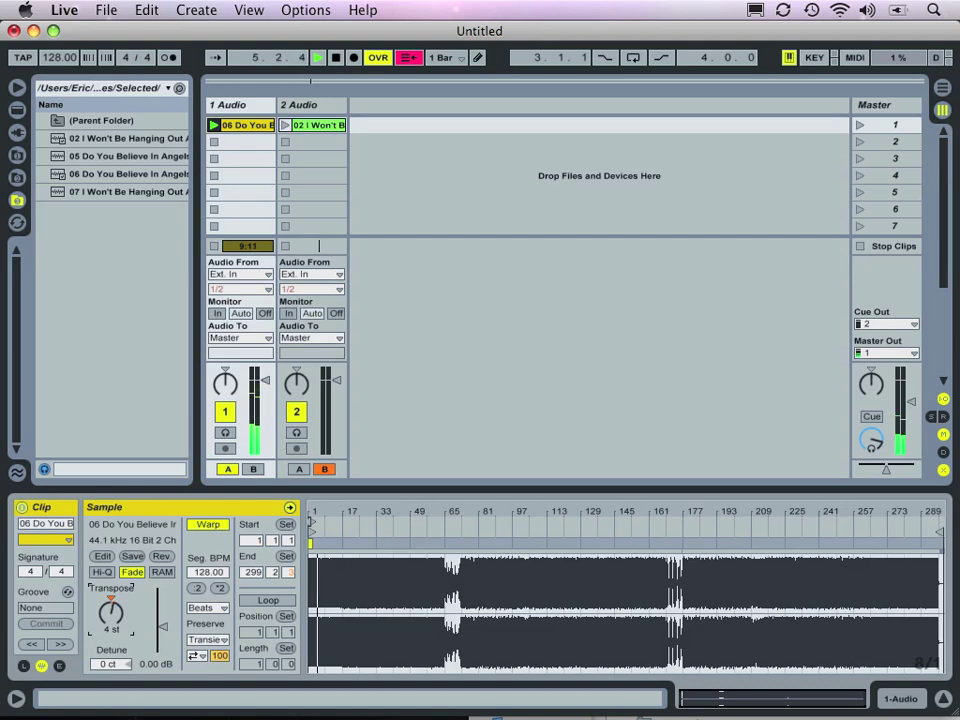
{"action": "left_click_drag", "start_coordinate": [105, 612], "coordinate": [109, 664]}
{"action": "key", "text": "Delete"}
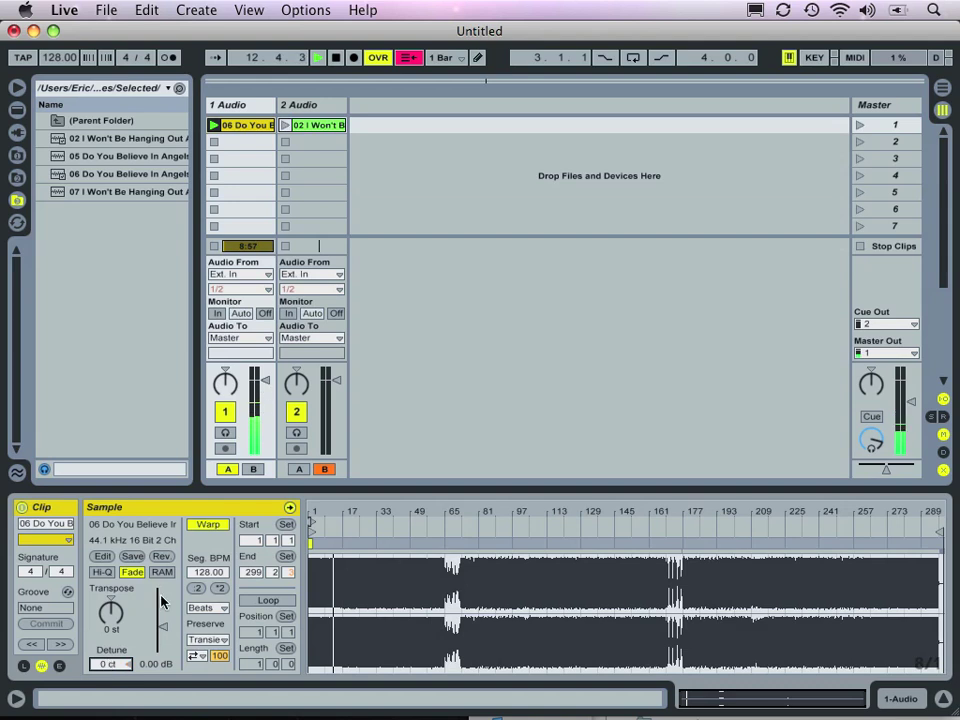
{"action": "key", "text": "space"}
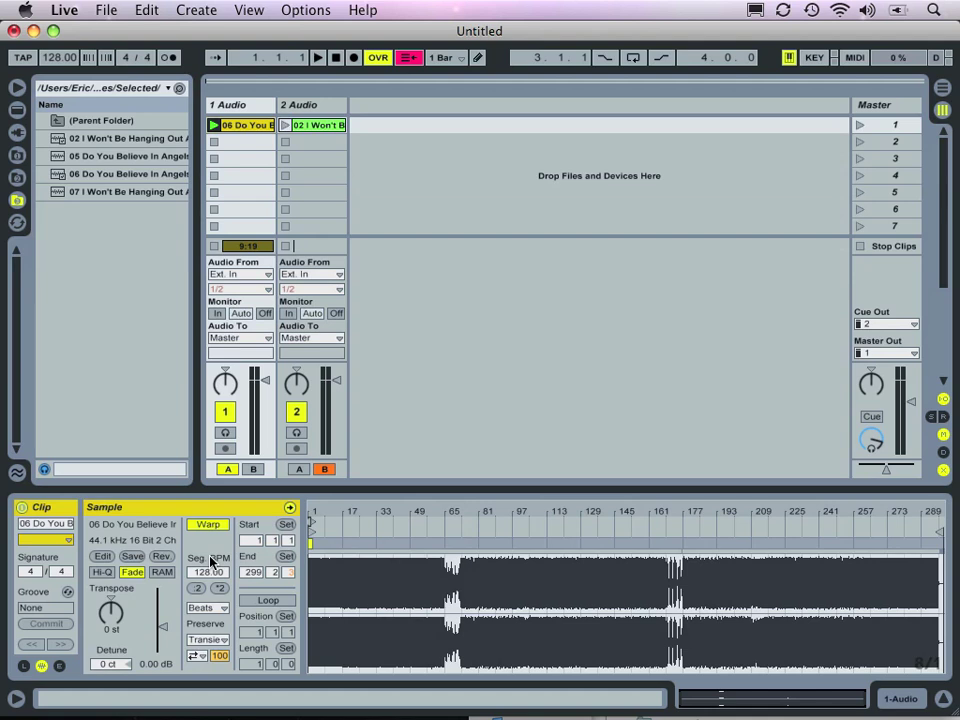
- Set the clip's warp mode to Complex Pro, trying Complex for comparison
{"action": "left_click", "coordinate": [207, 609]}
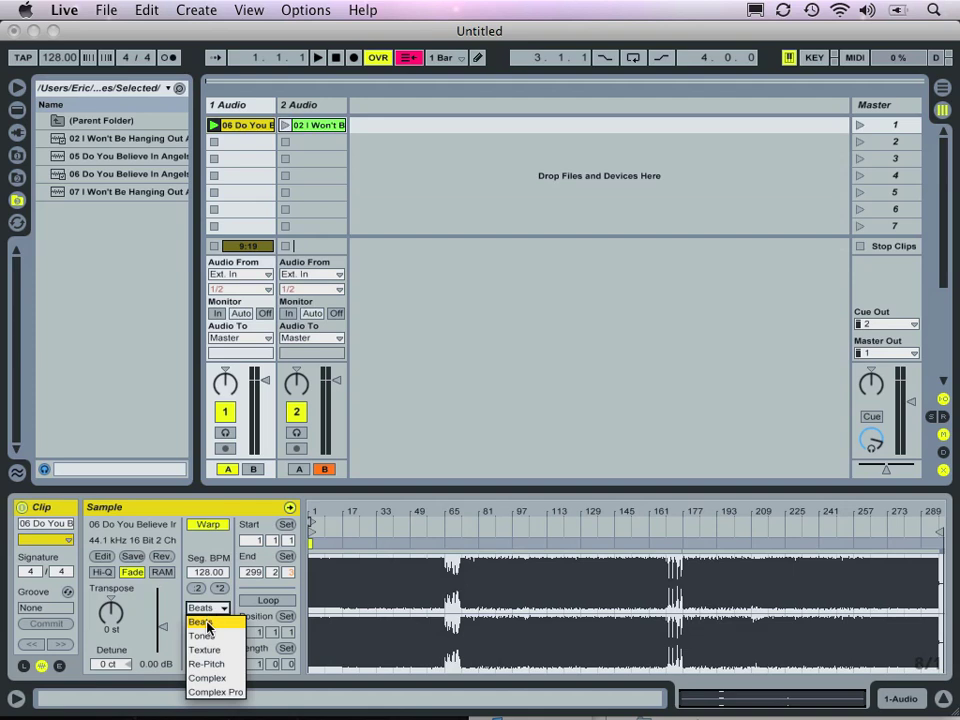
{"action": "left_click", "coordinate": [205, 691]}
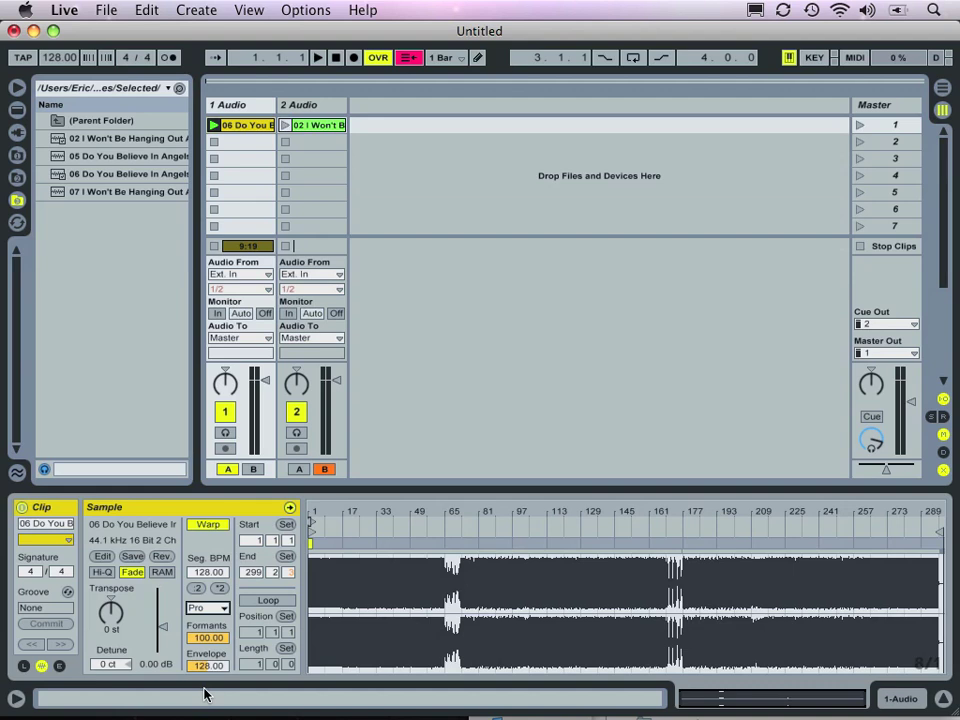
{"action": "left_click", "coordinate": [207, 607]}
{"action": "left_click", "coordinate": [207, 679]}
{"action": "left_click", "coordinate": [207, 607]}
{"action": "left_click", "coordinate": [203, 690]}
- Switch the clip's warp mode to Re-Pitch and back to Complex Pro
{"action": "left_click", "coordinate": [198, 610]}
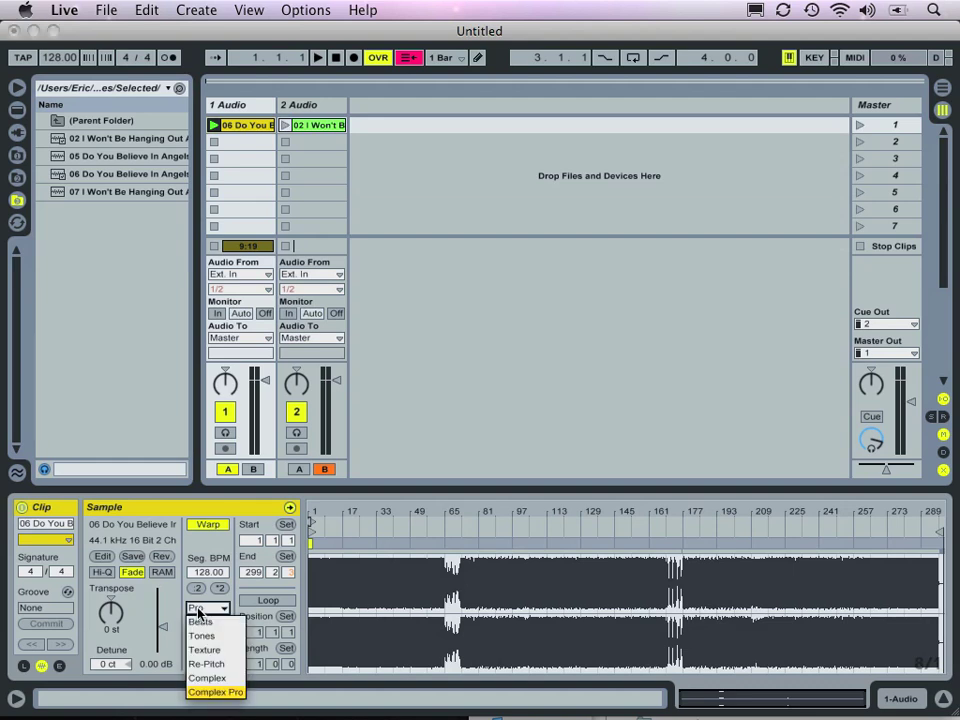
{"action": "left_click", "coordinate": [199, 664]}
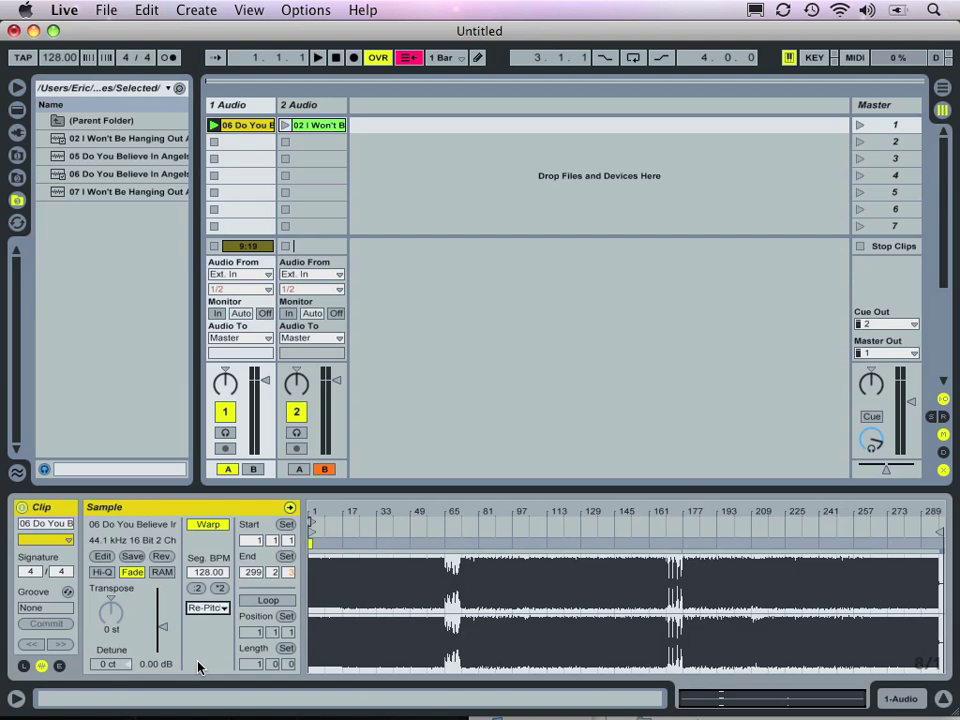
{"action": "left_click", "coordinate": [208, 608]}
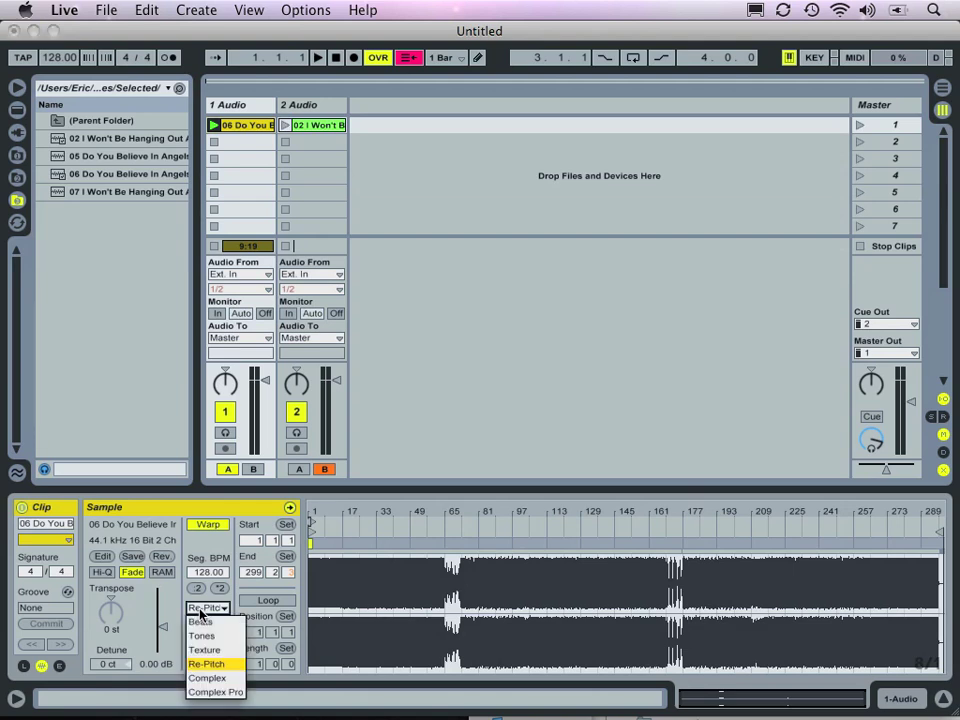
{"action": "left_click", "coordinate": [205, 696]}
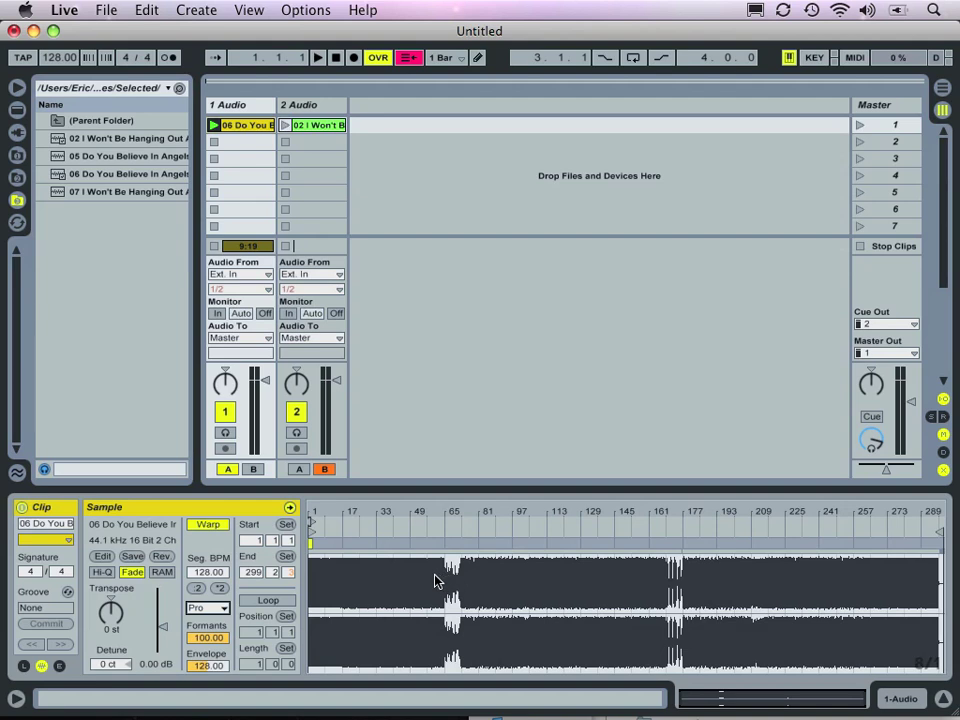
- Examine the clip's waveform both beat by beat in the opening bars and across the longer arrangement
{"action": "key", "text": "plus"}
{"action": "key", "text": "plus"}
{"action": "key", "text": "plus"}
{"action": "key", "text": "plus"}
{"action": "key", "text": "plus"}
{"action": "key", "text": "plus"}
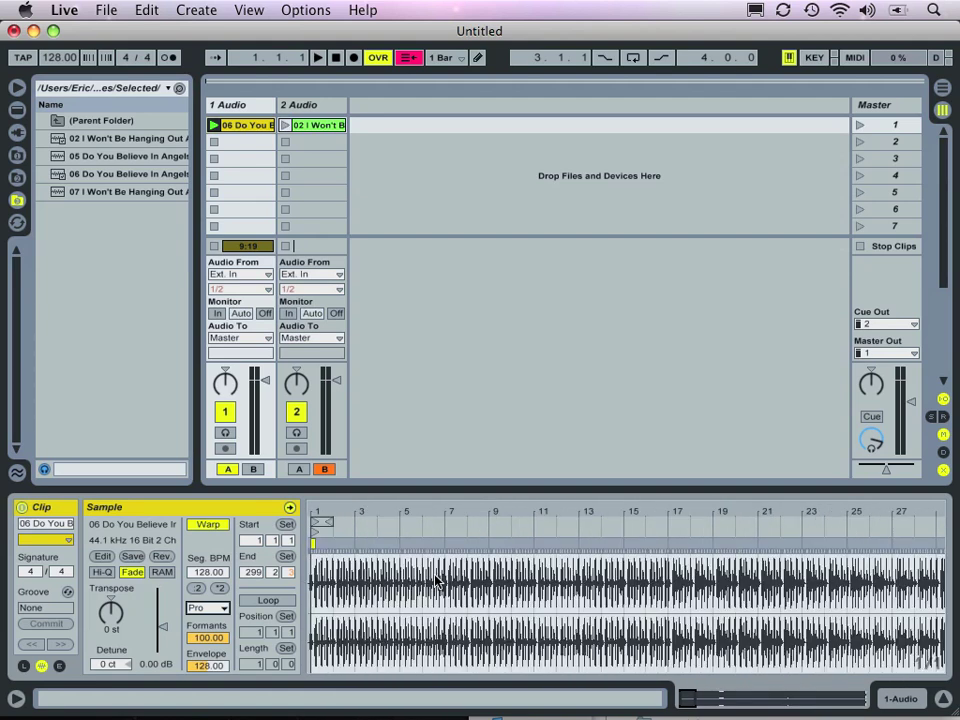
{"action": "key", "text": "minus"}
{"action": "key", "text": "minus"}
{"action": "key", "text": "plus"}
{"action": "key", "text": "plus"}
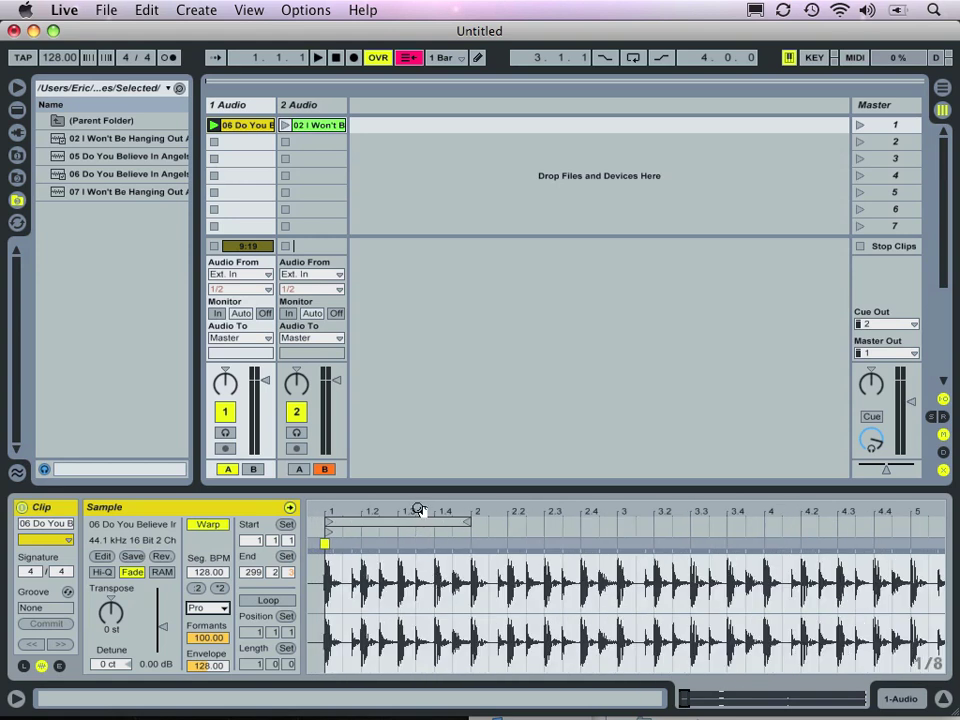
{"action": "left_click_drag", "start_coordinate": [418, 510], "coordinate": [450, 484]}
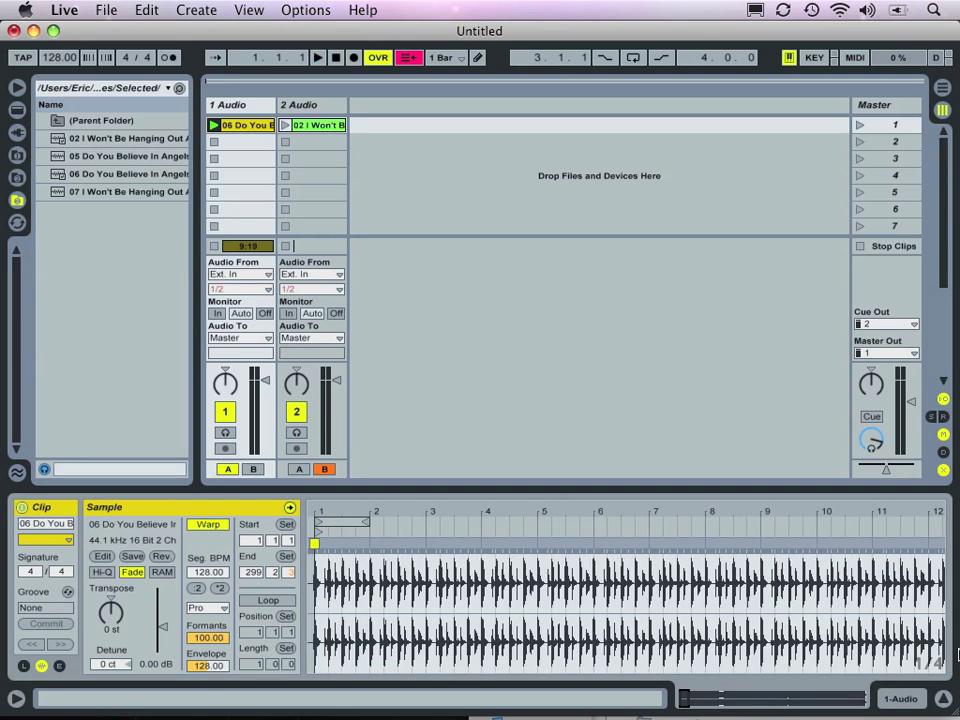
{"action": "left_click_drag", "start_coordinate": [688, 700], "coordinate": [688, 620]}
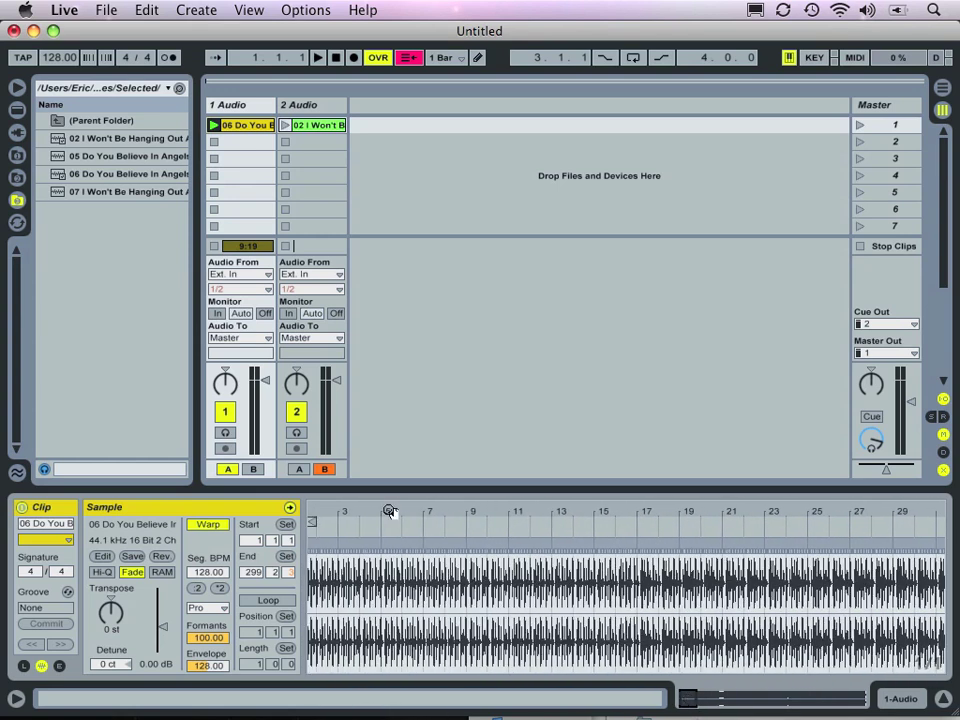
{"action": "left_click_drag", "start_coordinate": [388, 515], "coordinate": [389, 632]}
{"action": "left_click_drag", "start_coordinate": [332, 510], "coordinate": [437, 511]}
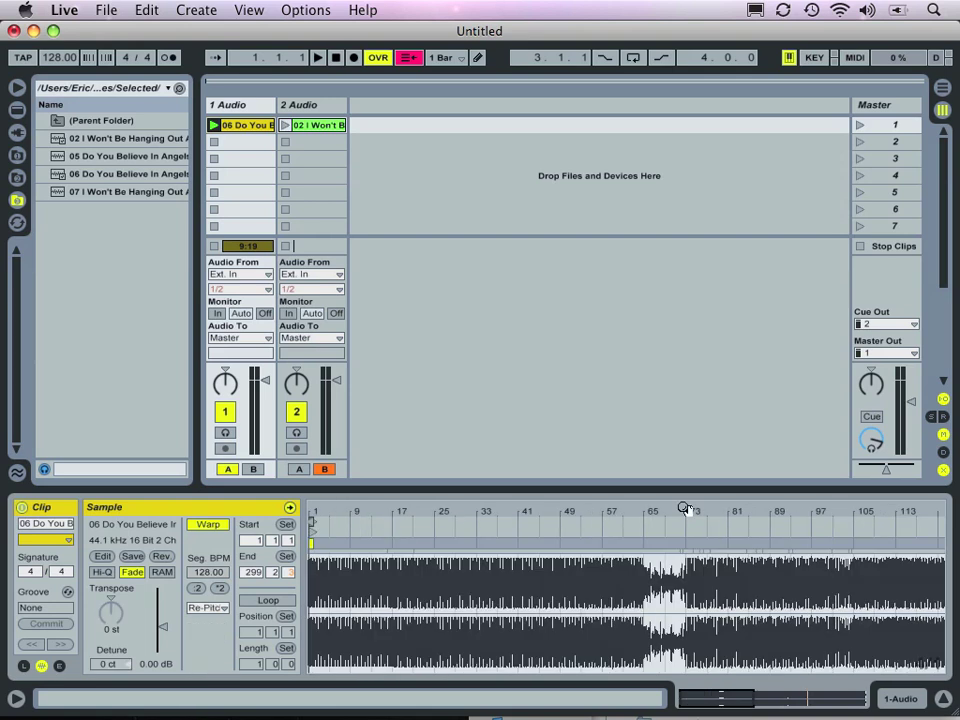
- Add a warp marker on the transient just before bar 73, where the beat returns after the first breakdown
{"action": "left_click_drag", "start_coordinate": [684, 508], "coordinate": [348, 596]}
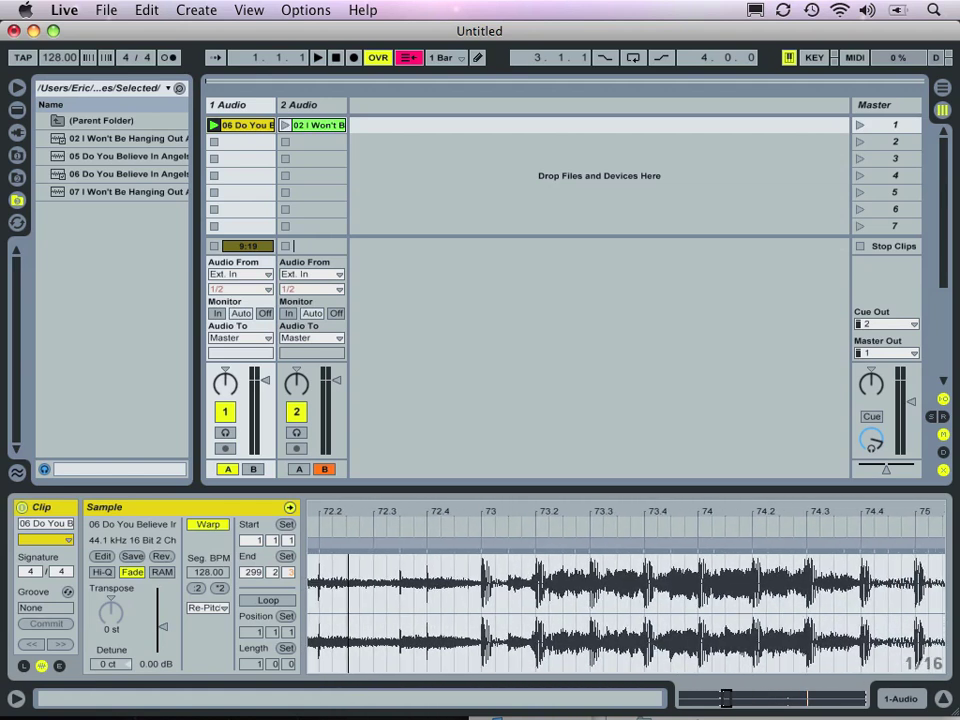
{"action": "left_click_drag", "start_coordinate": [450, 598], "coordinate": [497, 610]}
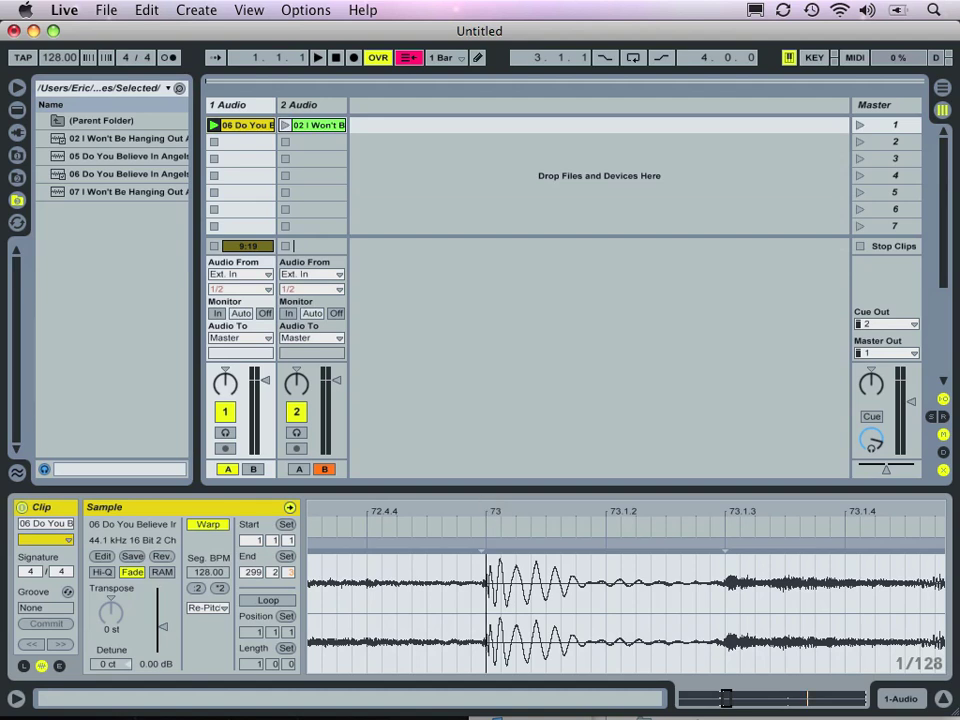
{"action": "left_click_drag", "start_coordinate": [483, 508], "coordinate": [483, 570]}
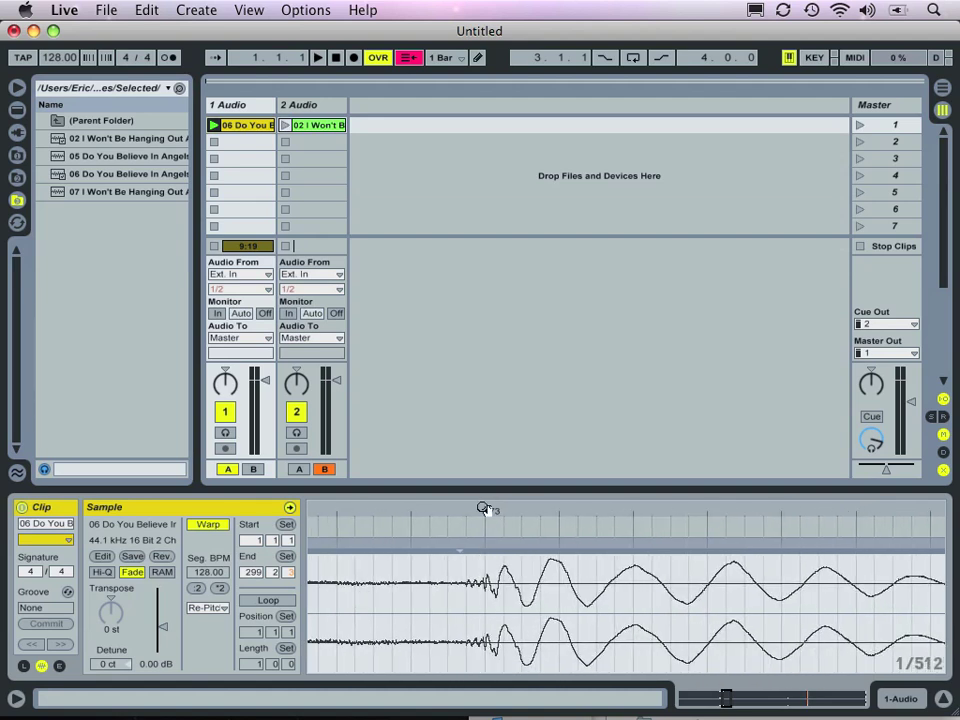
{"action": "left_click_drag", "start_coordinate": [485, 509], "coordinate": [485, 450]}
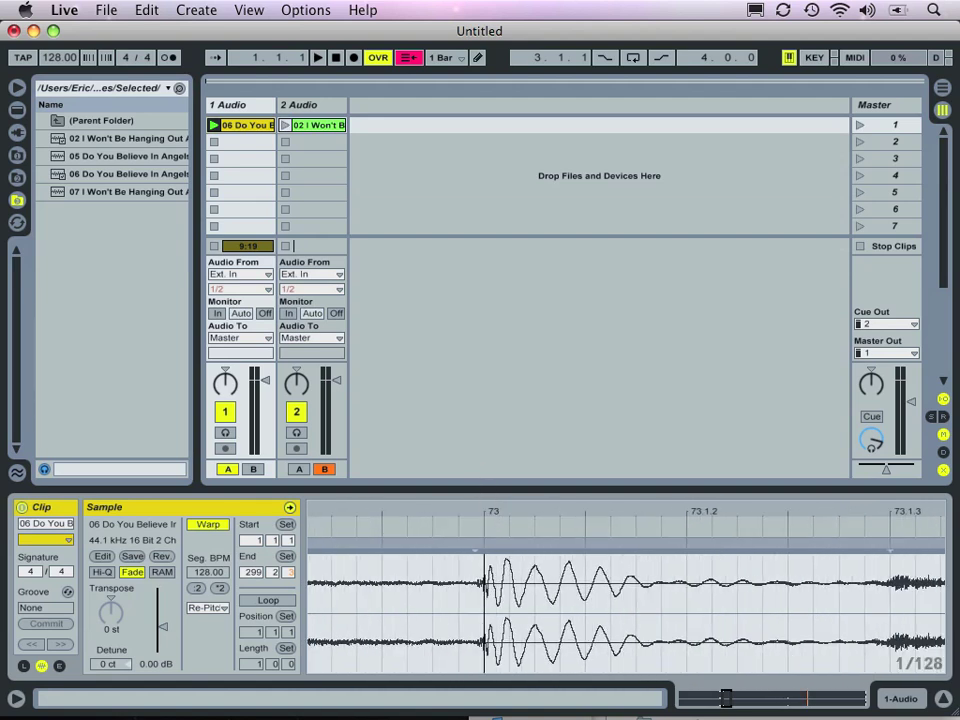
{"action": "left_click", "coordinate": [475, 544]}
{"action": "double_click", "coordinate": [476, 544]}
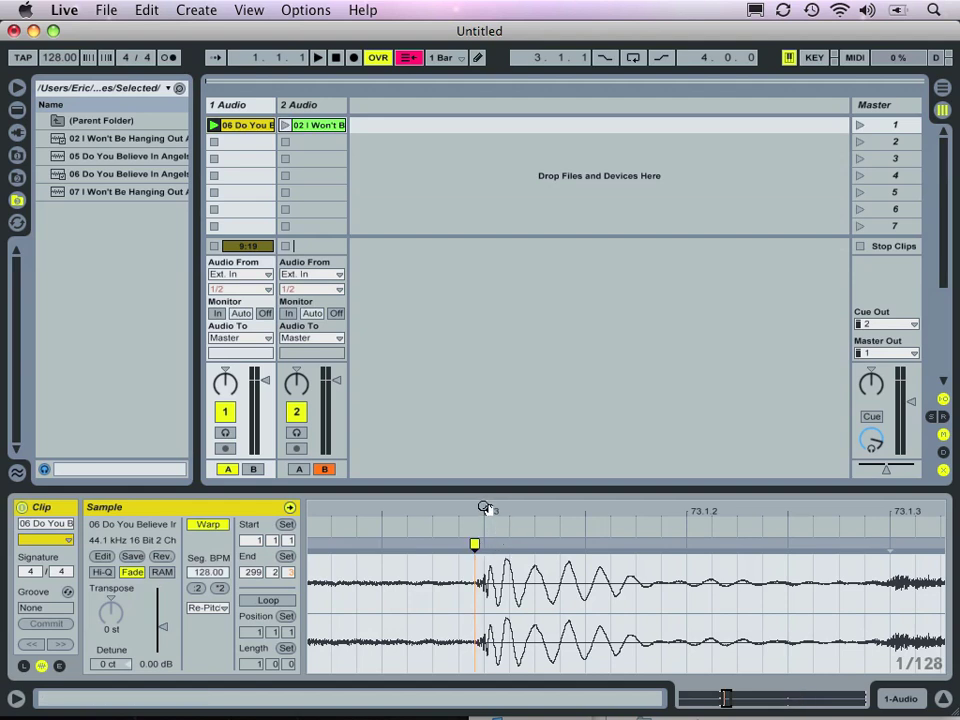
- Add a warp marker on the transient just before bar 177, where the beat returns after the second breakdown
{"action": "left_click", "coordinate": [484, 508]}
{"action": "left_click_drag", "start_coordinate": [484, 508], "coordinate": [484, 380]}
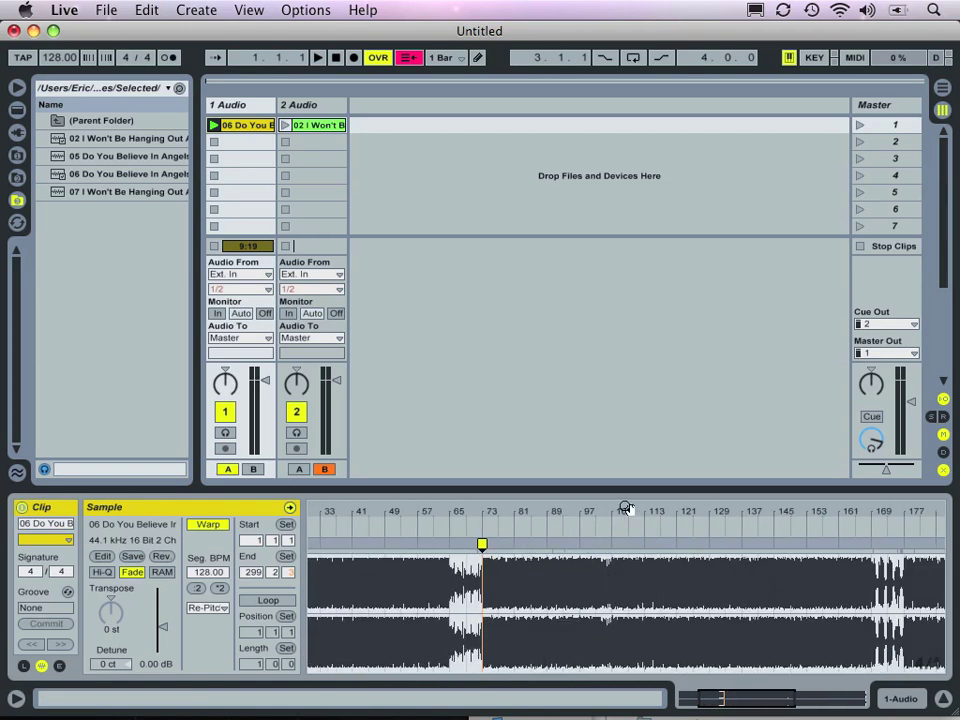
{"action": "left_click_drag", "start_coordinate": [626, 508], "coordinate": [349, 508]}
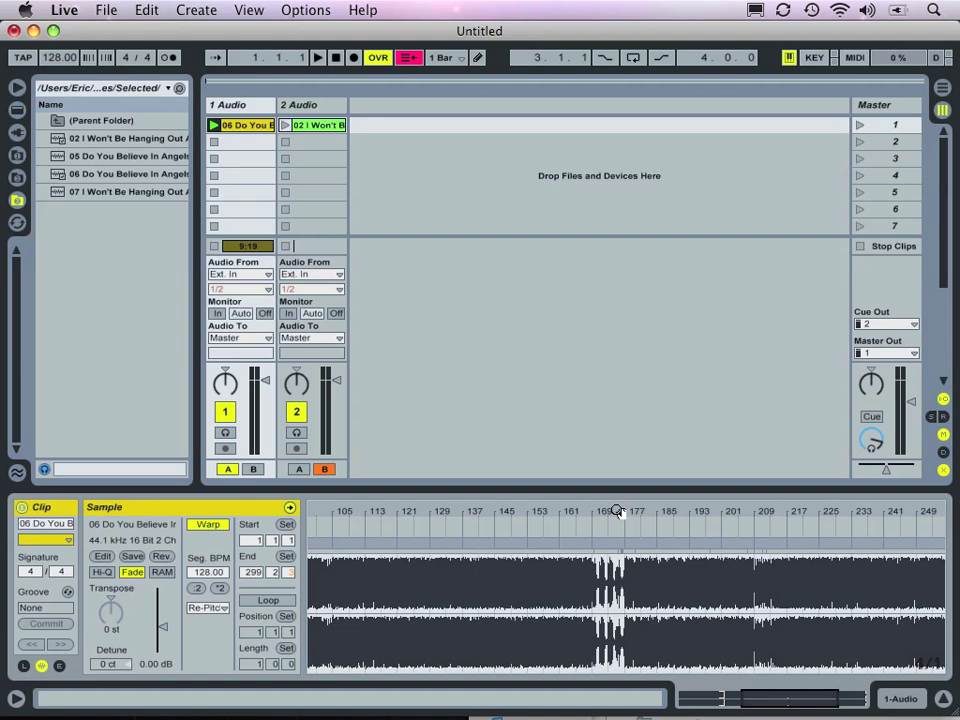
{"action": "left_click_drag", "start_coordinate": [619, 510], "coordinate": [619, 556]}
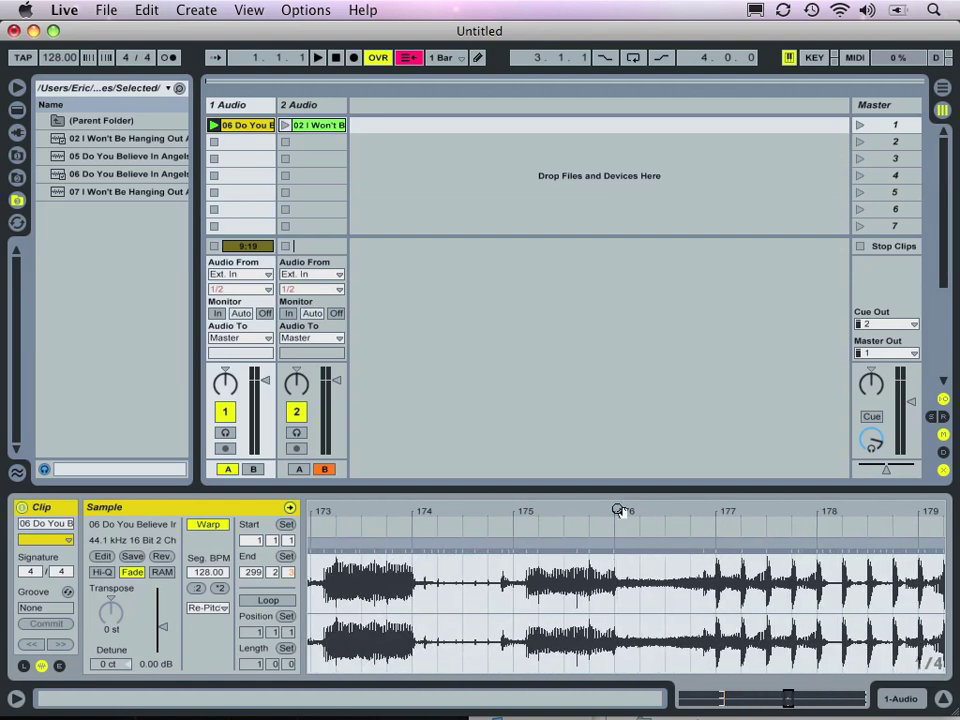
{"action": "left_click_drag", "start_coordinate": [711, 510], "coordinate": [711, 550]}
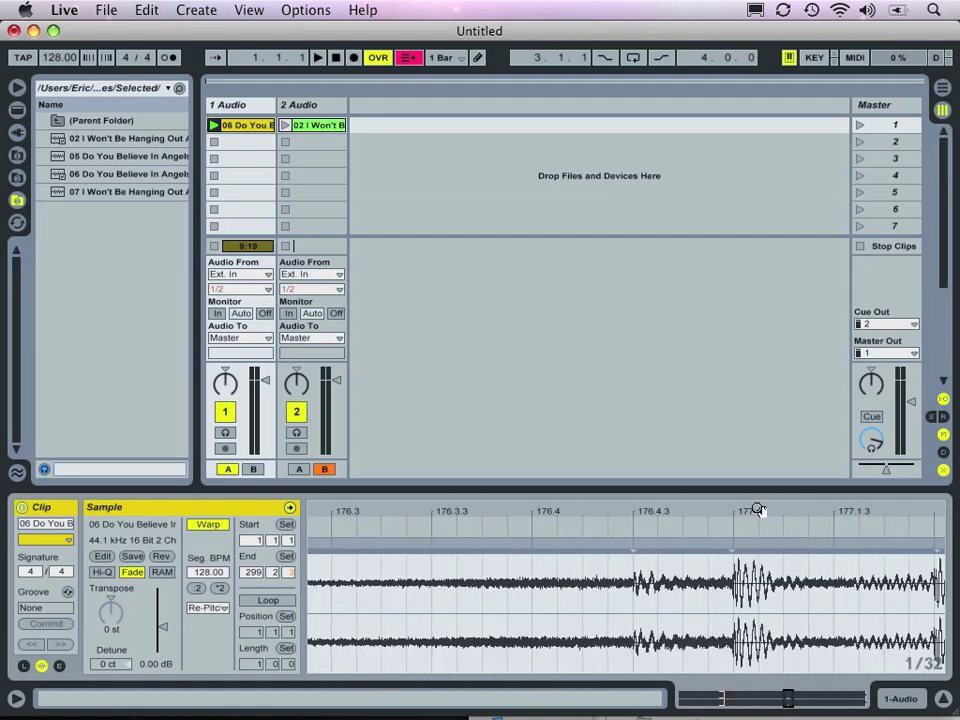
{"action": "left_click_drag", "start_coordinate": [757, 510], "coordinate": [515, 554]}
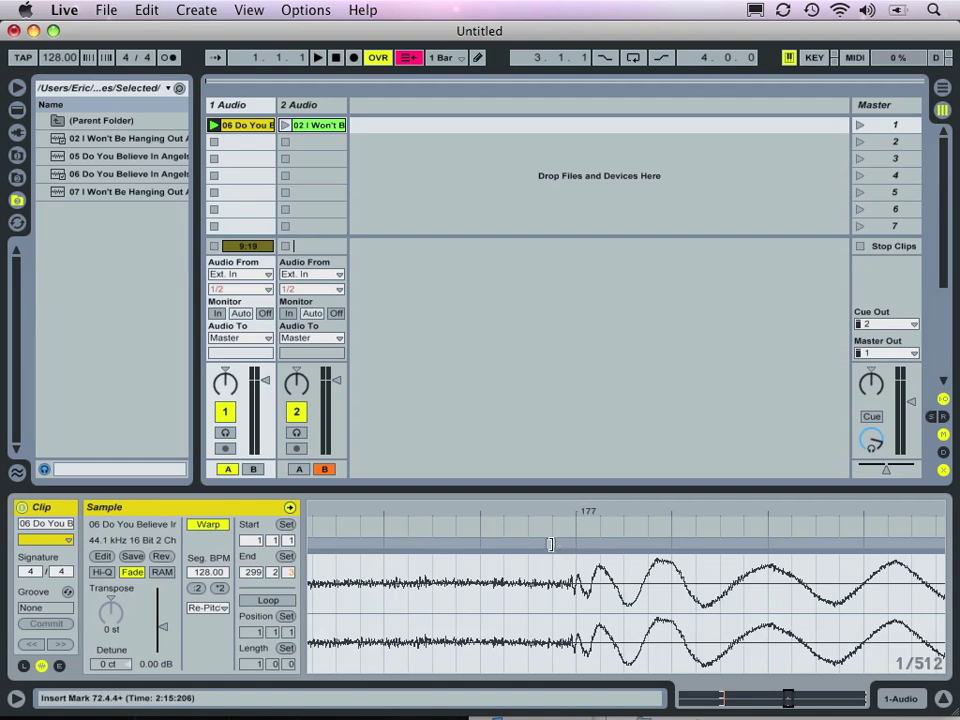
{"action": "left_click", "coordinate": [550, 544]}
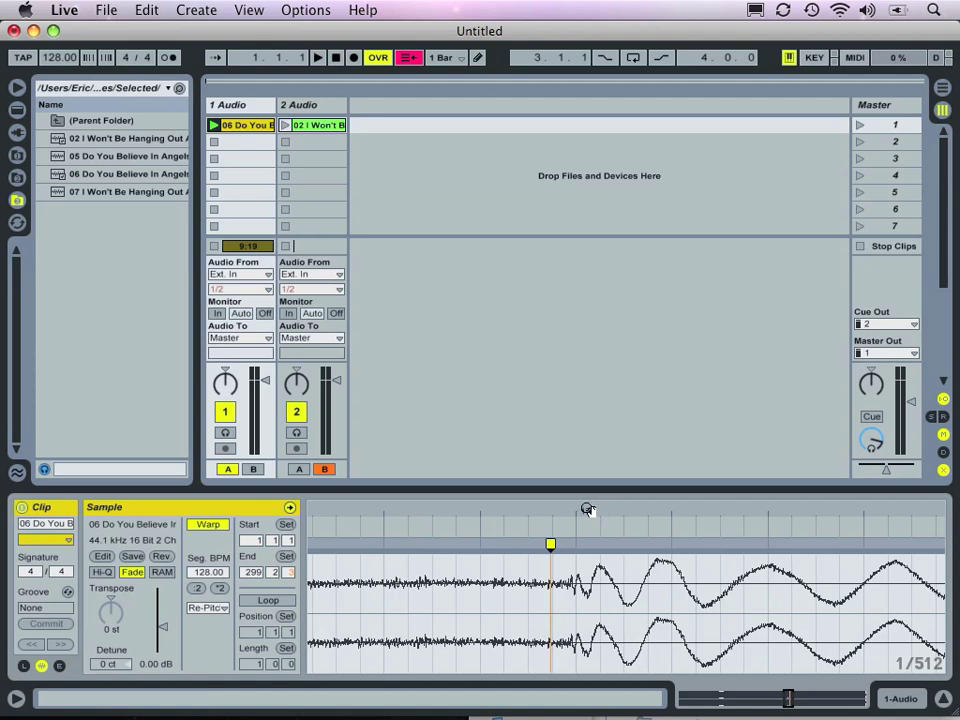
- Check how the warp marker just before bar 177 sits against the transient and the bar line
{"action": "left_click_drag", "start_coordinate": [576, 508], "coordinate": [576, 600]}
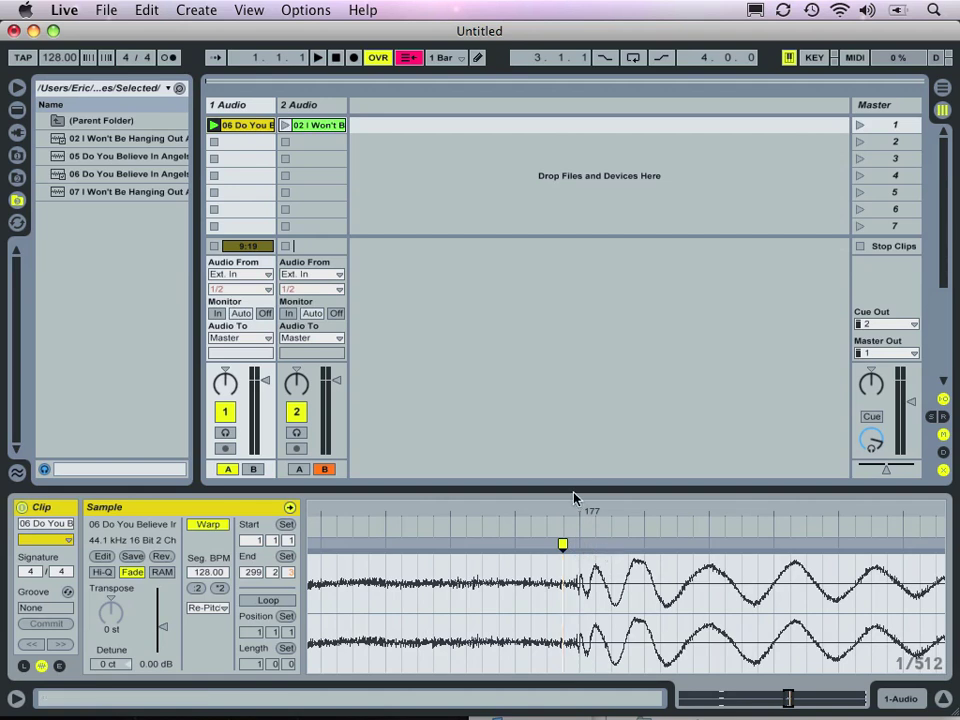
{"action": "left_click_drag", "start_coordinate": [572, 506], "coordinate": [572, 482]}
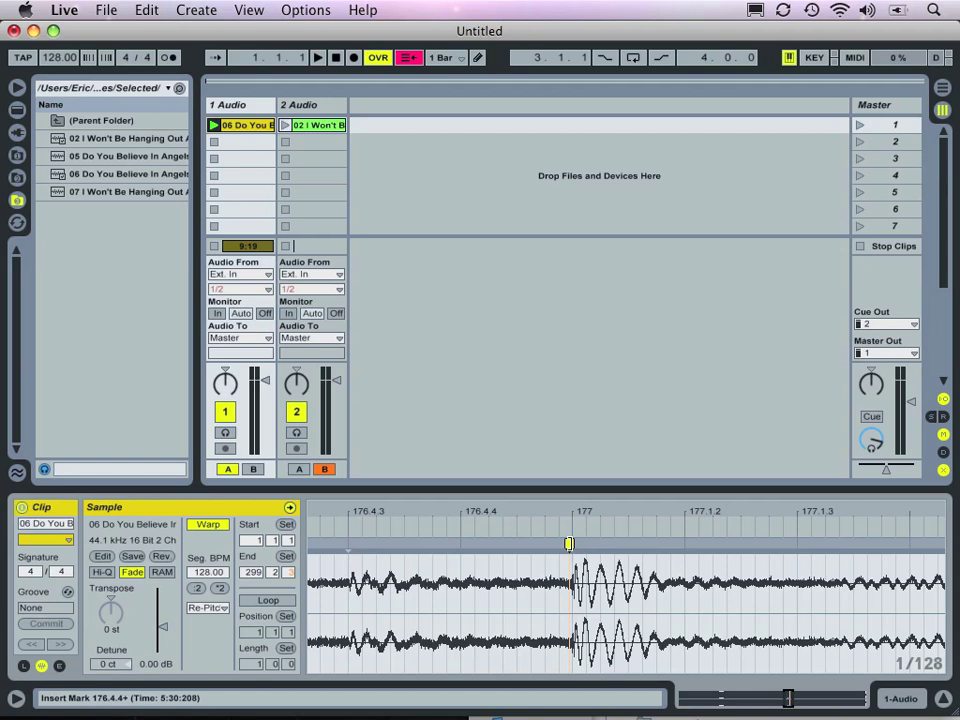
{"action": "left_click_drag", "start_coordinate": [569, 543], "coordinate": [626, 542]}
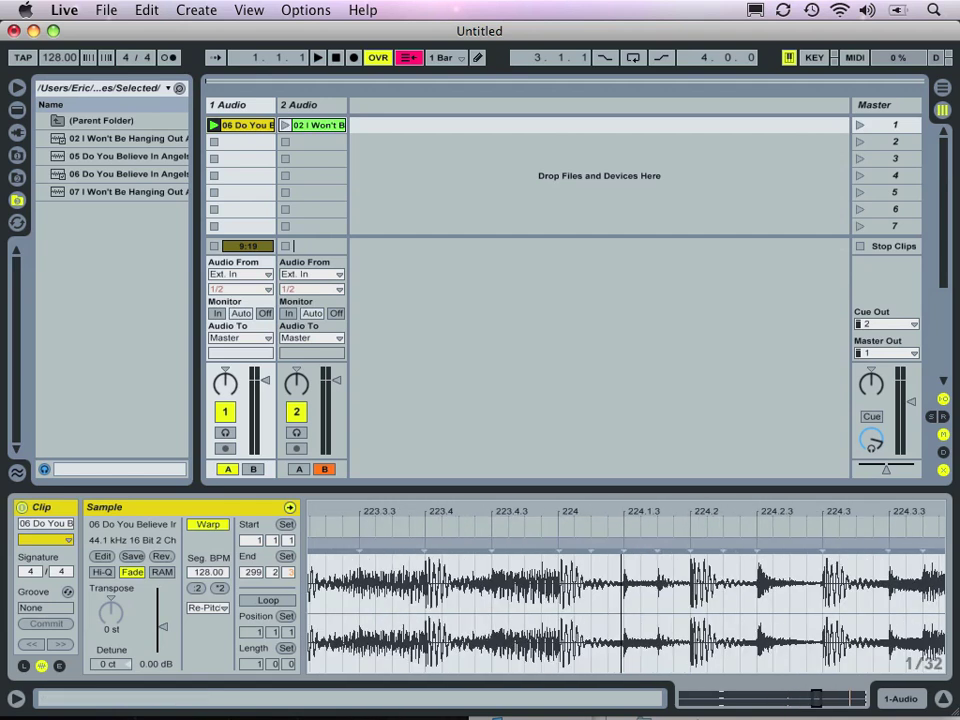
- Examine the transients around 224.1.3 closely to see how they line up with the beat grid
{"action": "left_click_drag", "start_coordinate": [621, 515], "coordinate": [676, 552]}
{"action": "key", "text": "plus"}
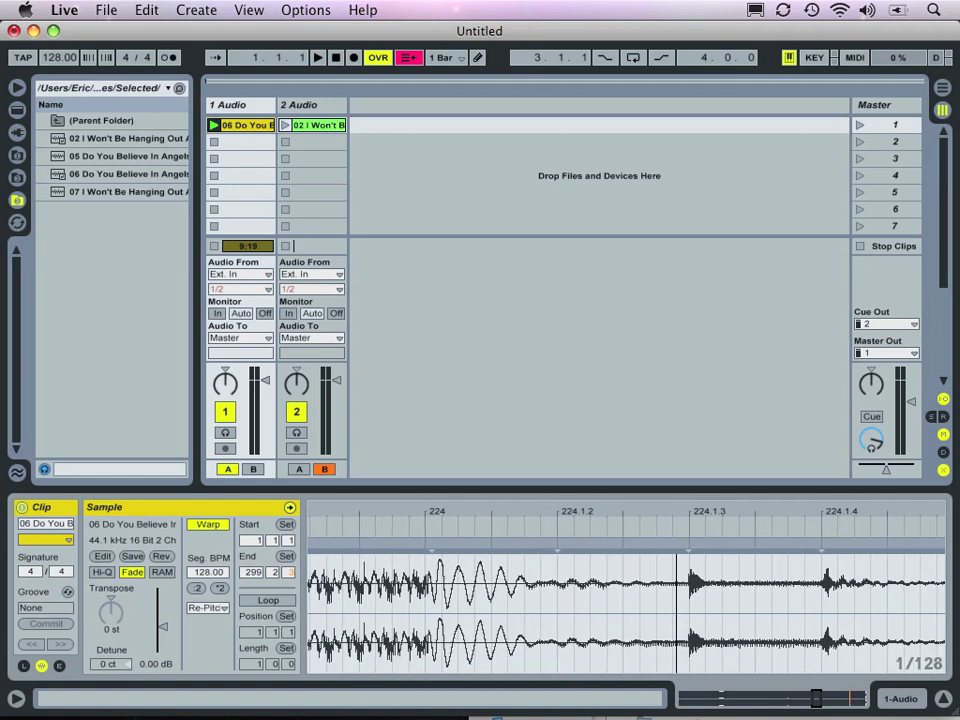
{"action": "left_click_drag", "start_coordinate": [697, 507], "coordinate": [693, 606]}
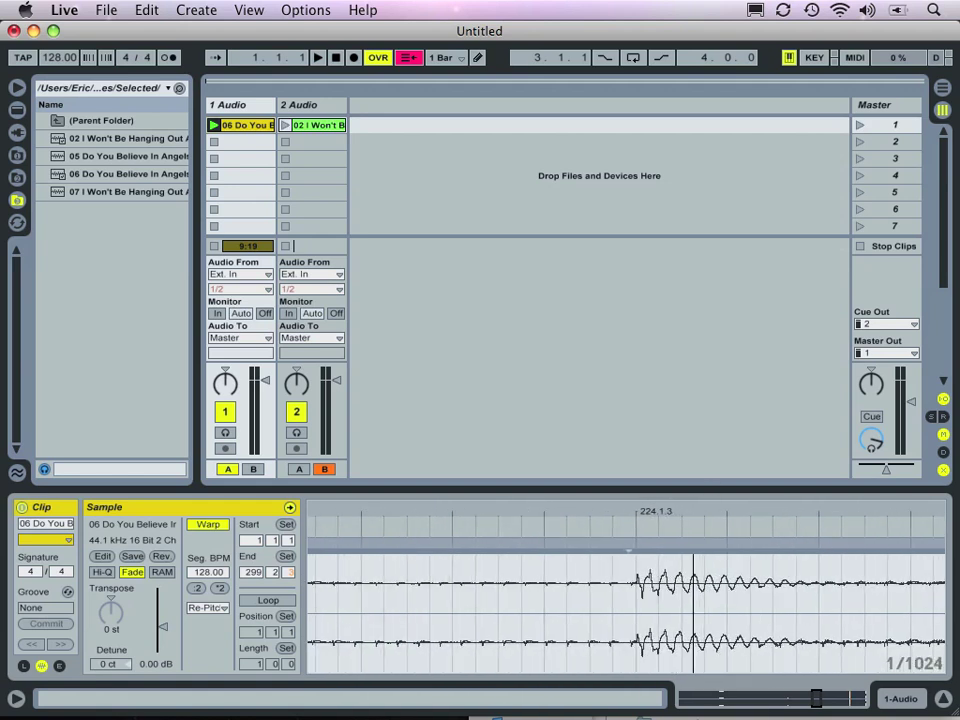
{"action": "key", "text": "plus"}
{"action": "key", "text": "plus"}
{"action": "key", "text": "minus"}
{"action": "key", "text": "minus"}
{"action": "key", "text": "minus"}
{"action": "key", "text": "minus"}
{"action": "key", "text": "minus"}
{"action": "key", "text": "minus"}
{"action": "key", "text": "minus"}
{"action": "key", "text": "minus"}
{"action": "key", "text": "minus"}
{"action": "key", "text": "minus"}
{"action": "key", "text": "minus"}
{"action": "key", "text": "minus"}
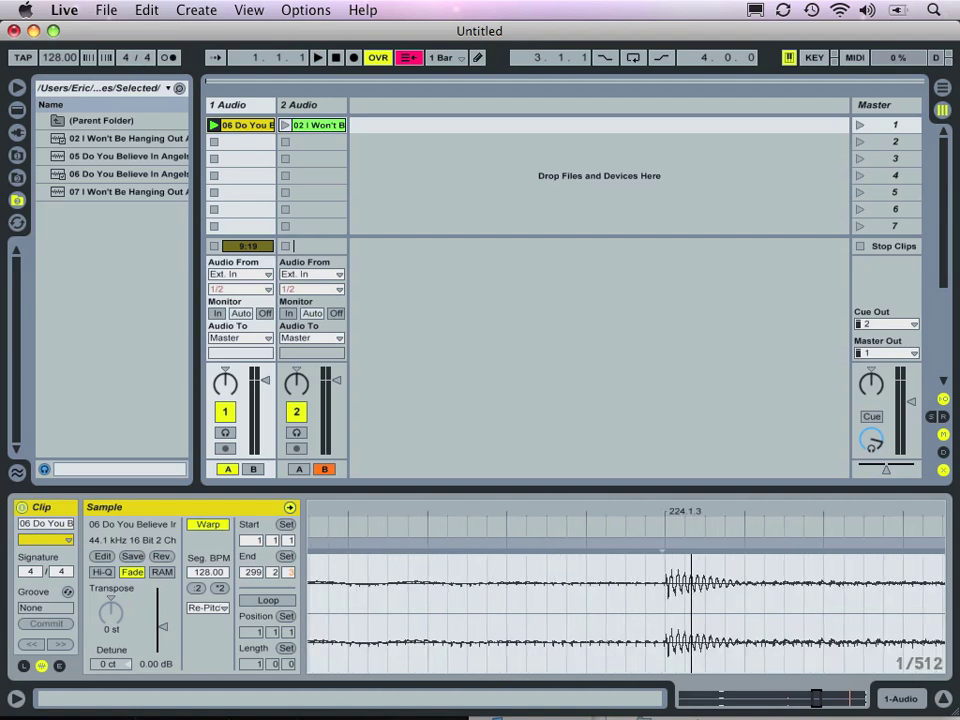
- Play the track 1 clip from around bar 225 to check its timing by ear
{"action": "left_click_drag", "start_coordinate": [617, 540], "coordinate": [617, 518]}
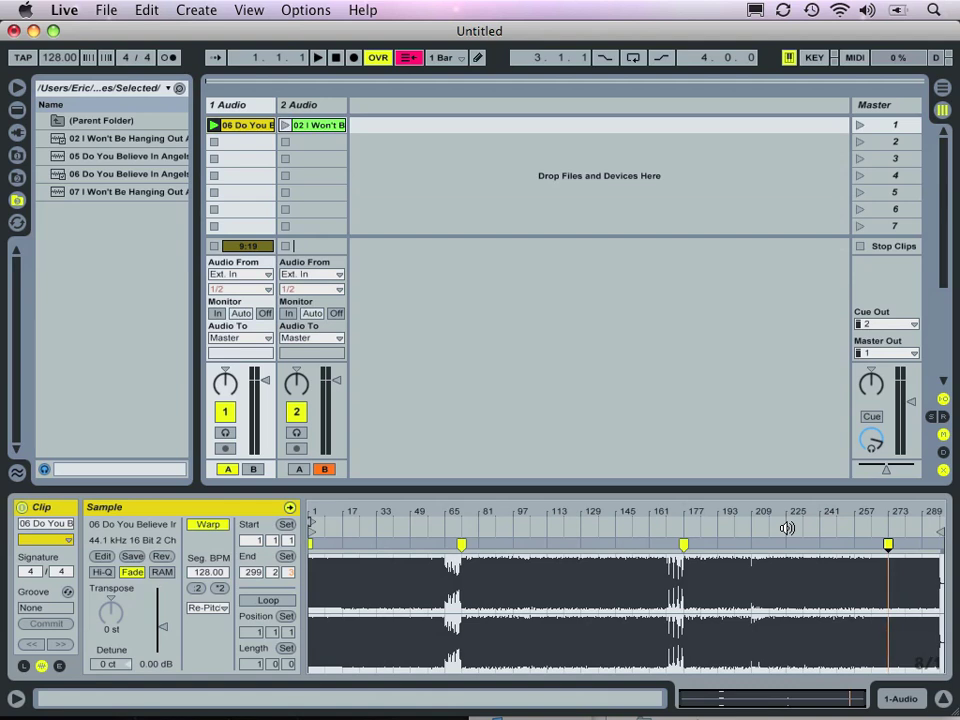
{"action": "left_click", "coordinate": [787, 528]}
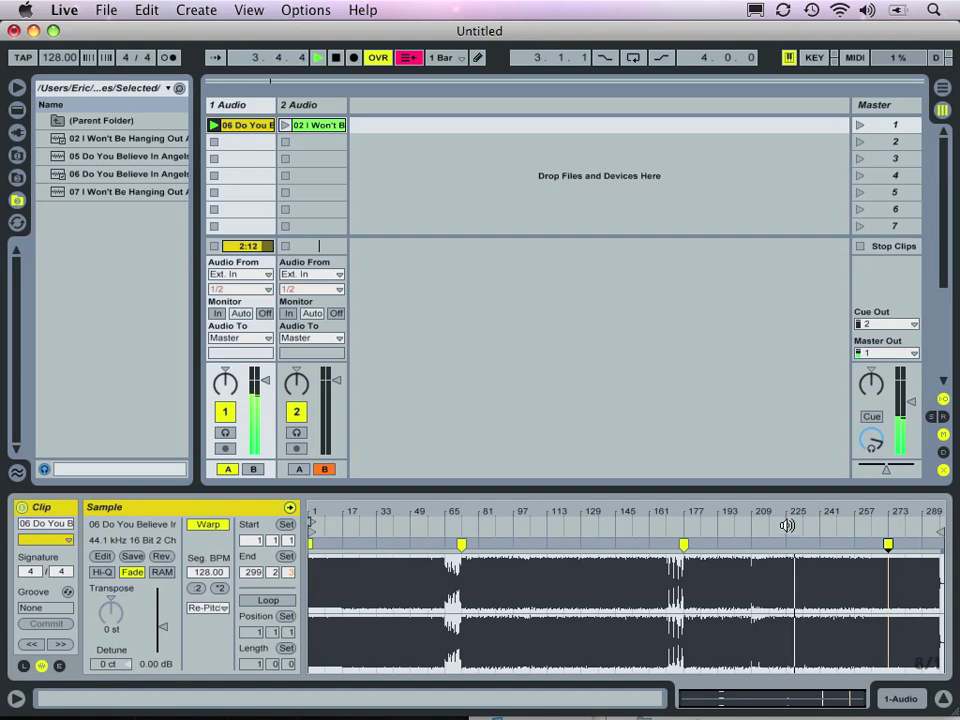
{"action": "left_click_drag", "start_coordinate": [785, 505], "coordinate": [435, 505]}
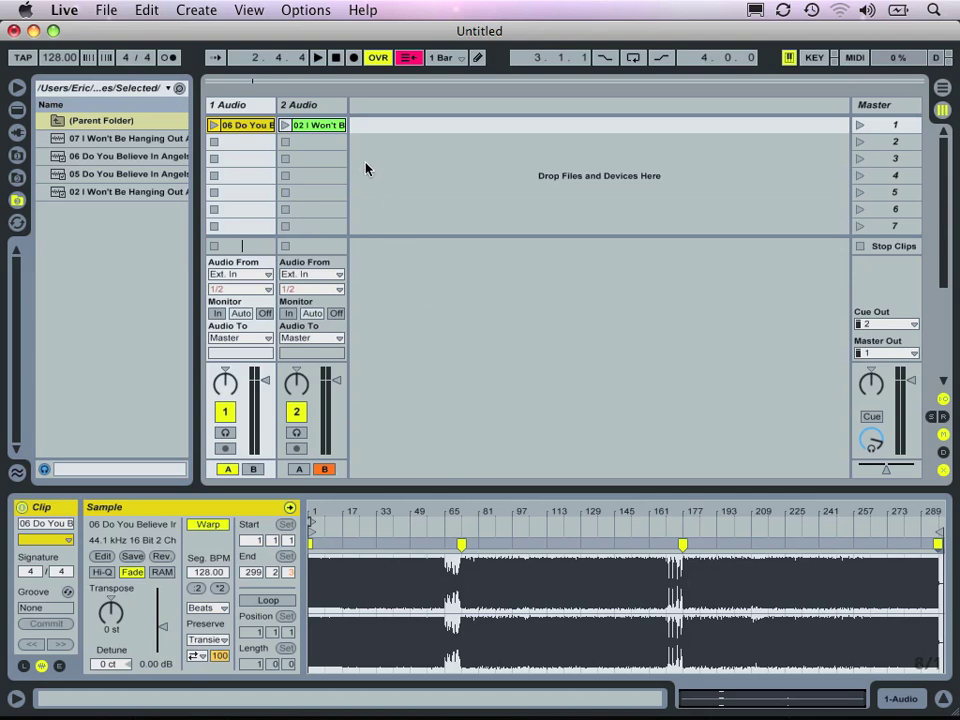
- Open the track 2 clip and add a warp marker on the transient just before bar 17, where the beat comes in
{"action": "left_click", "coordinate": [322, 125]}
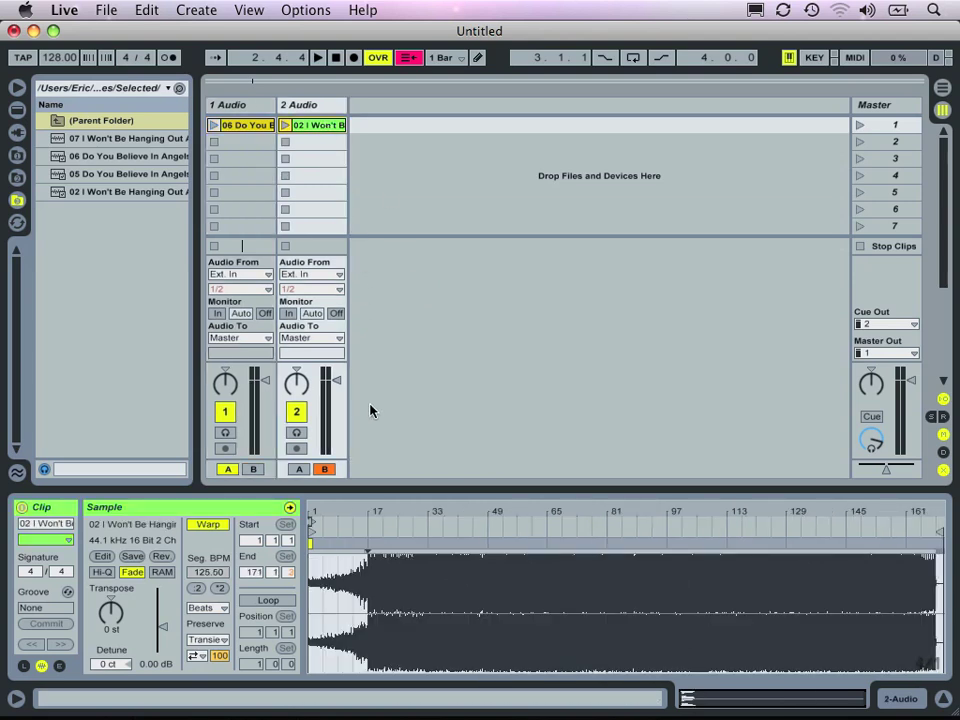
{"action": "left_click_drag", "start_coordinate": [369, 508], "coordinate": [873, 573]}
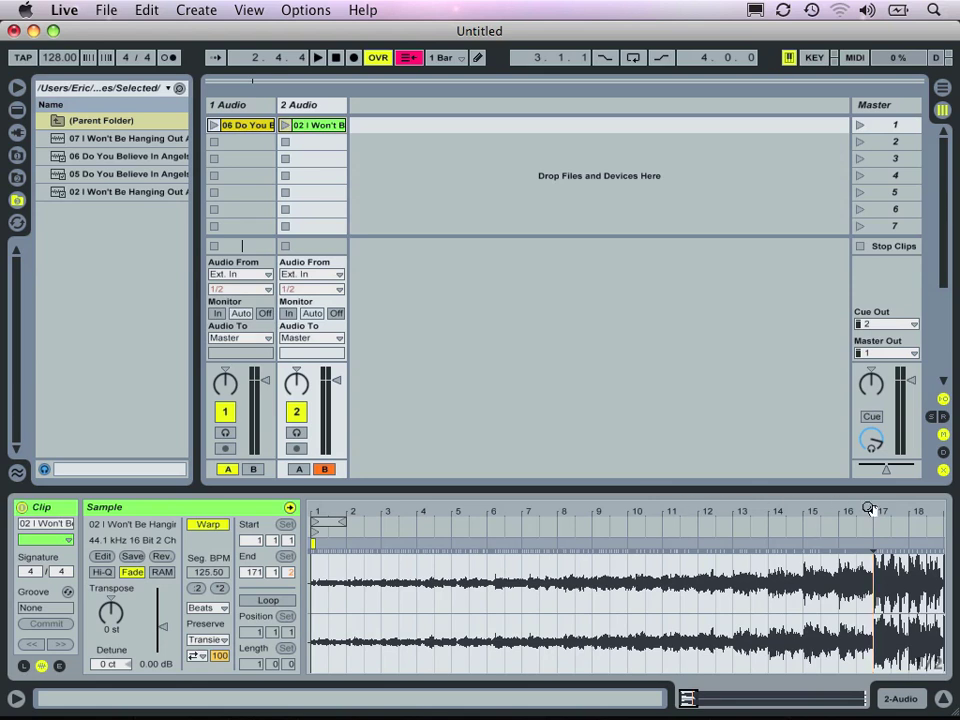
{"action": "left_click", "coordinate": [872, 529]}
{"action": "mouse_move", "coordinate": [873, 515]}
{"action": "left_mouse_down"}
{"action": "mouse_move", "coordinate": [873, 455]}
{"action": "mouse_move", "coordinate": [873, 515]}
{"action": "left_mouse_up"}
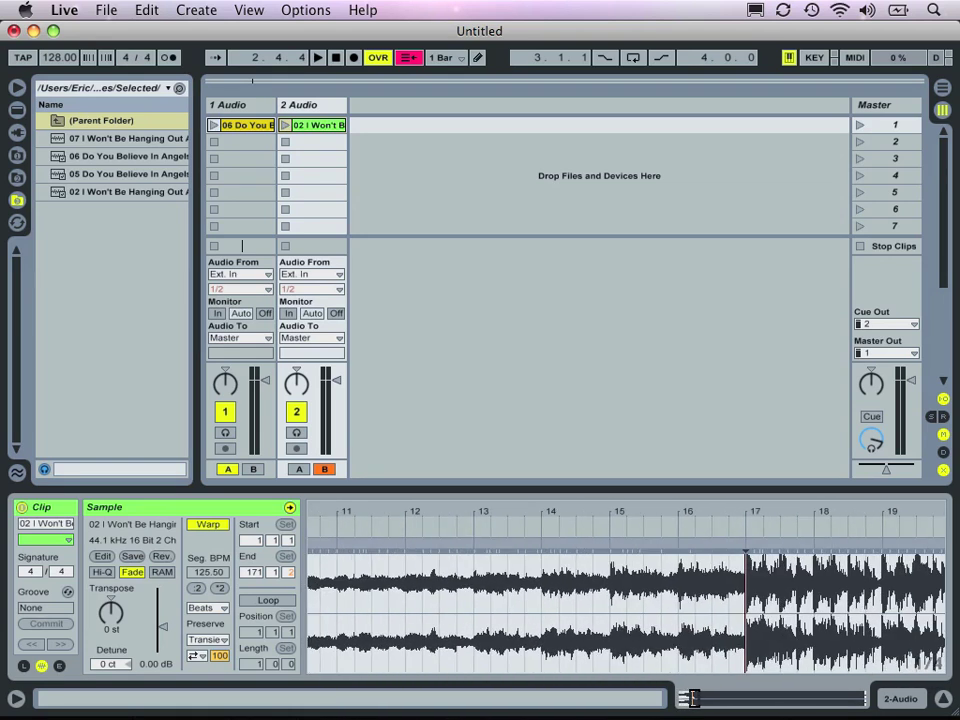
{"action": "left_click_drag", "start_coordinate": [746, 515], "coordinate": [494, 668]}
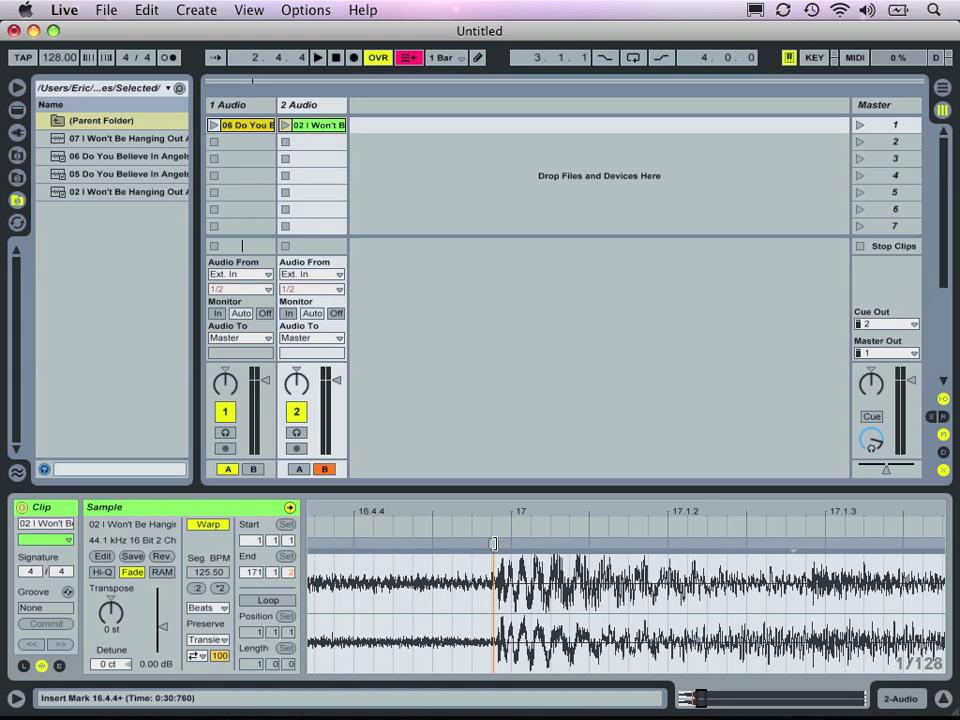
{"action": "double_click", "coordinate": [494, 543]}
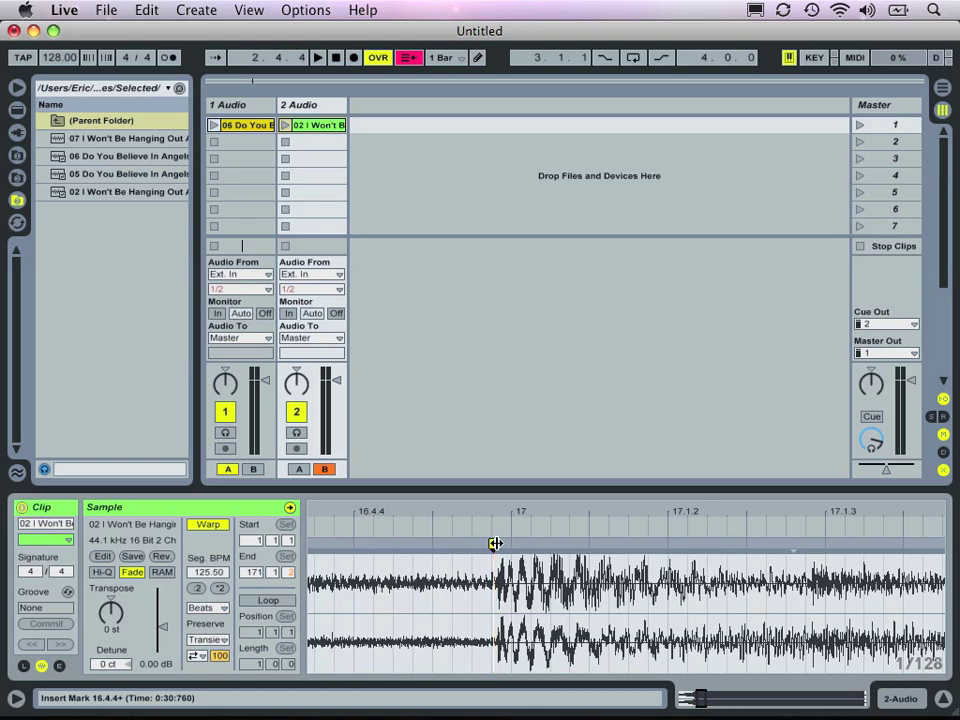
- Set 1.1.1 at the new warp marker in the track 2 clip and apply Warp From Here
{"action": "right_click", "coordinate": [493, 544]}
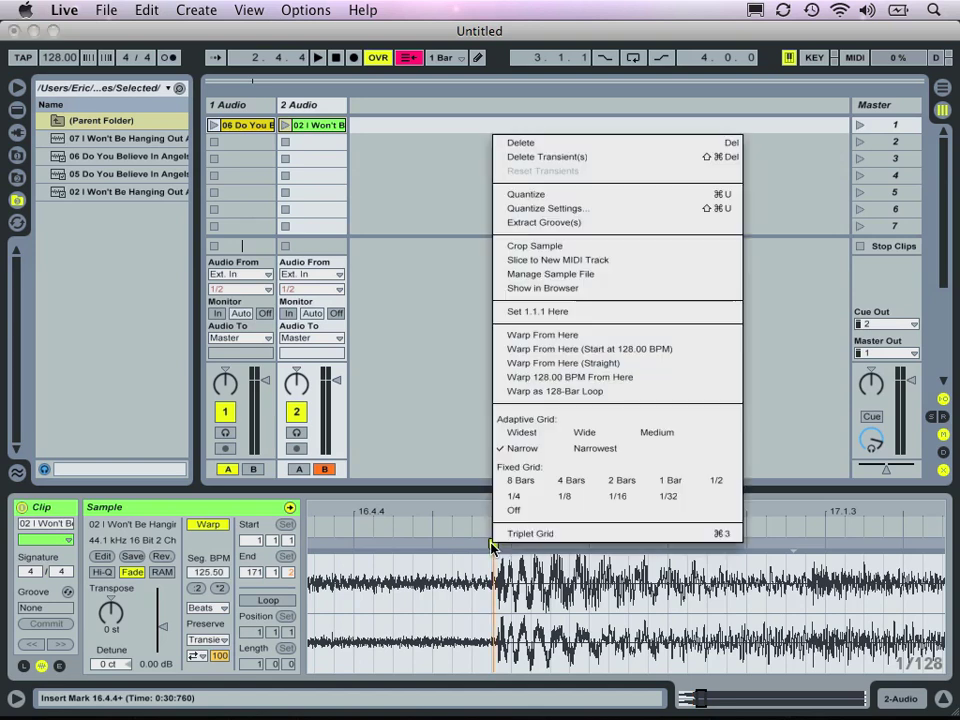
{"action": "left_click", "coordinate": [548, 316]}
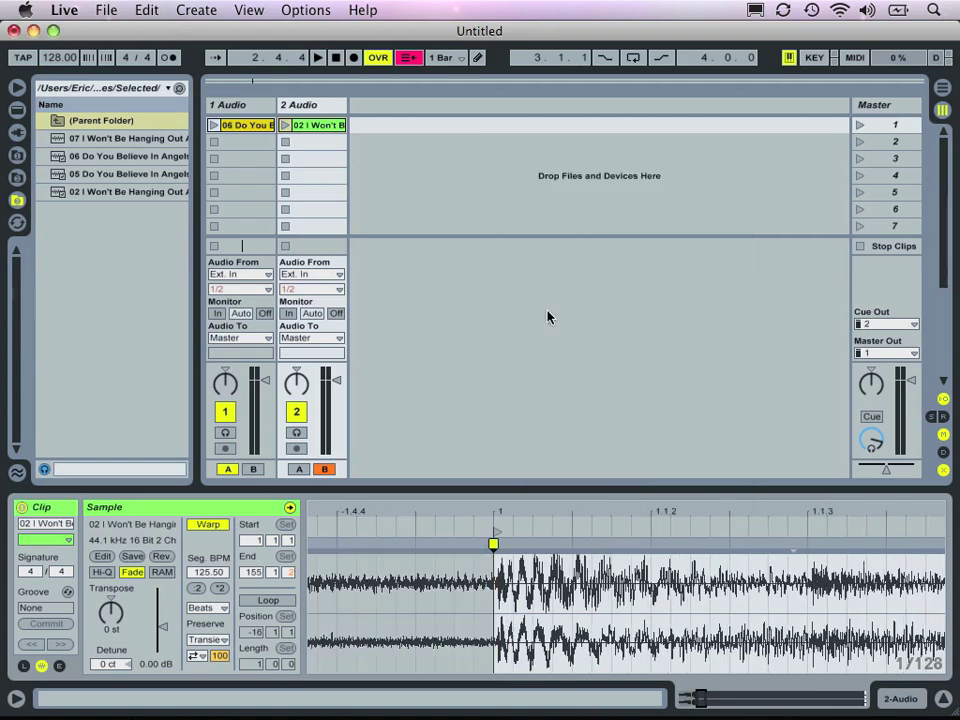
{"action": "left_click_drag", "start_coordinate": [493, 507], "coordinate": [493, 456]}
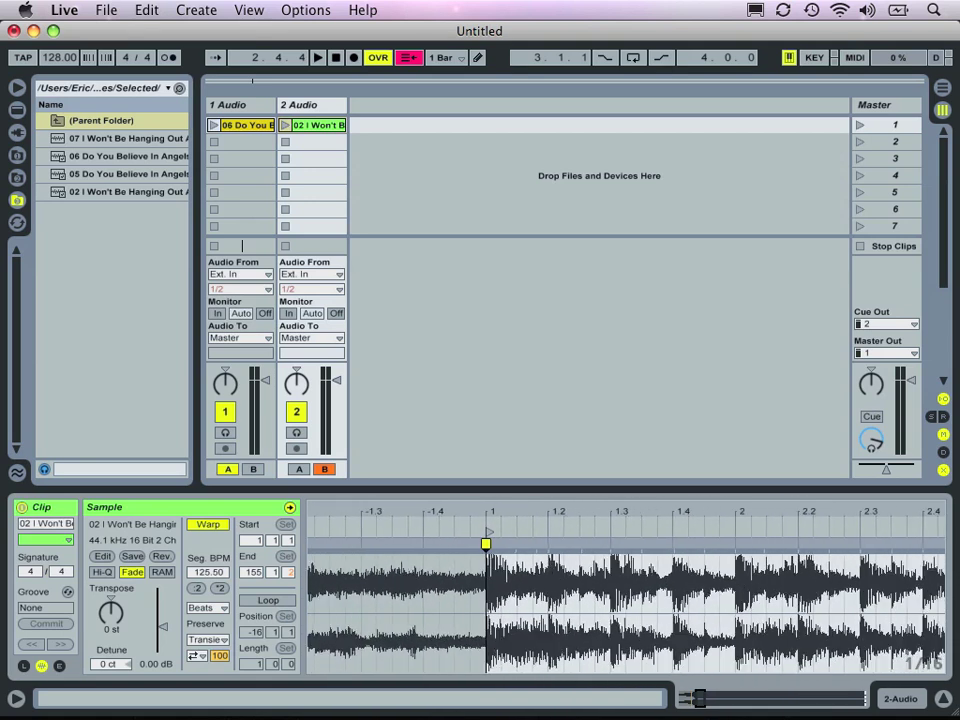
{"action": "right_click", "coordinate": [487, 531]}
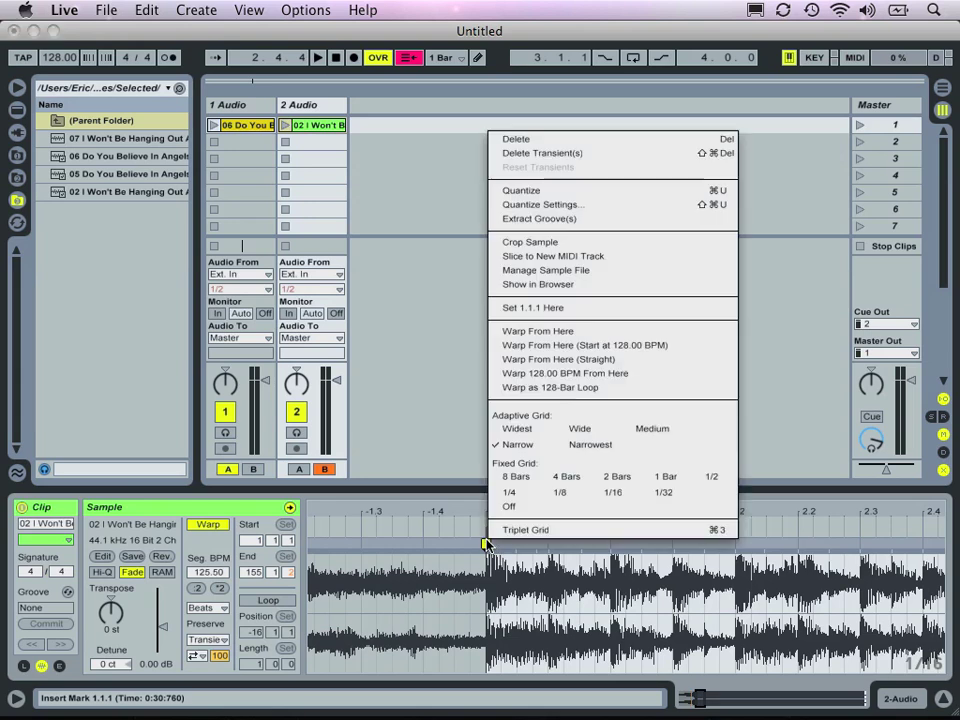
{"action": "left_click", "coordinate": [529, 337]}
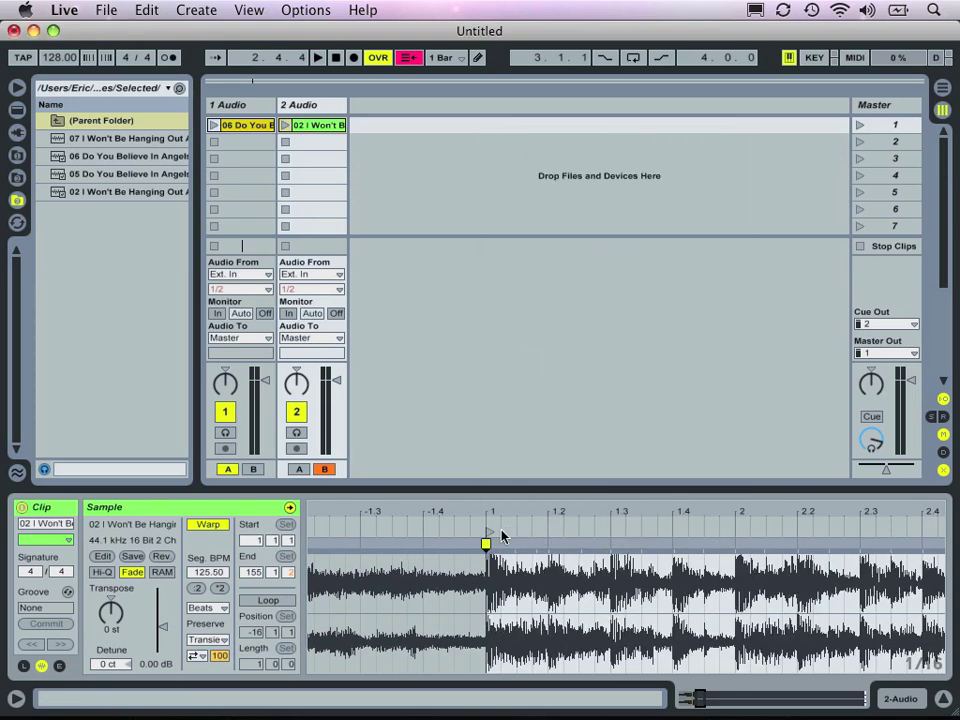
- Check how the track 2 clip's transient at bar 65 lines up with the grid
{"action": "left_click_drag", "start_coordinate": [497, 510], "coordinate": [476, 350]}
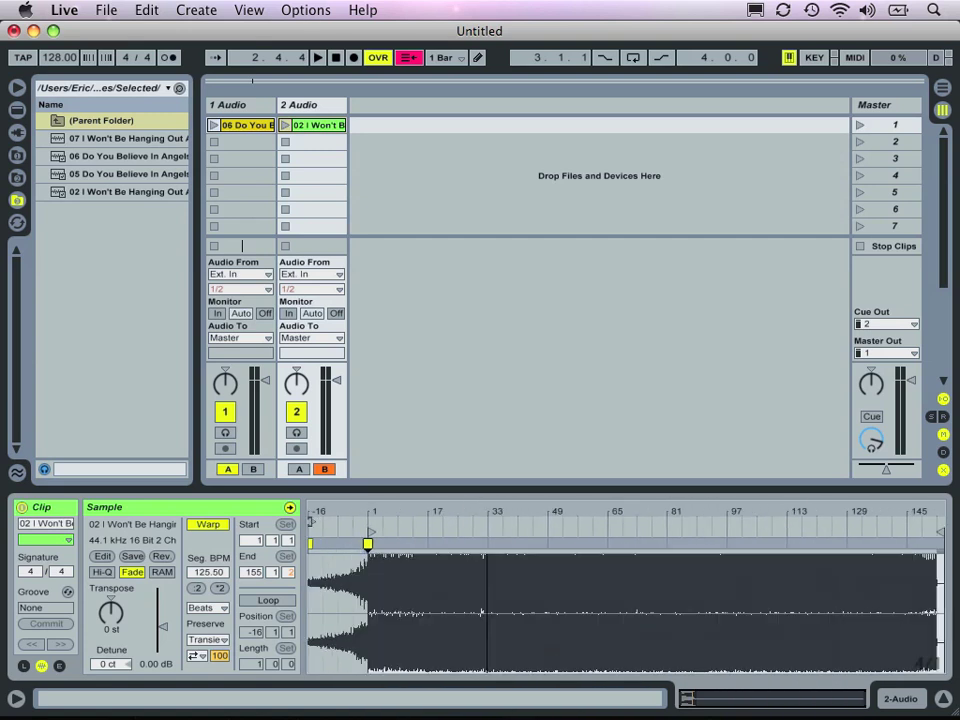
{"action": "left_click_drag", "start_coordinate": [607, 508], "coordinate": [20, 606]}
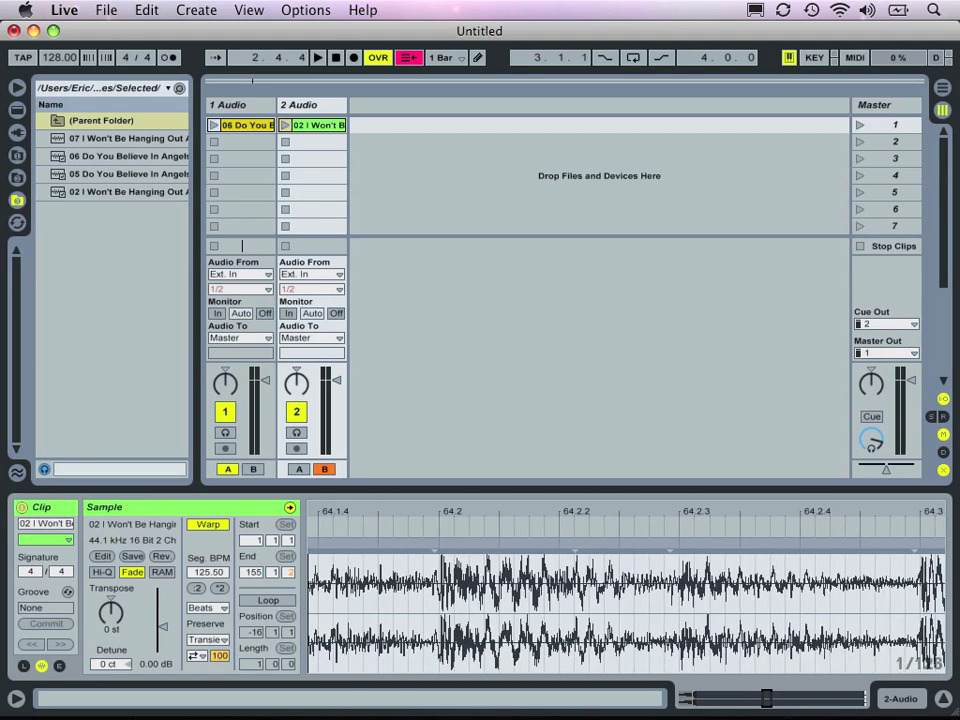
{"action": "left_click_drag", "start_coordinate": [626, 606], "coordinate": [143, 603]}
{"action": "left_click_drag", "start_coordinate": [320, 603], "coordinate": [320, 540]}
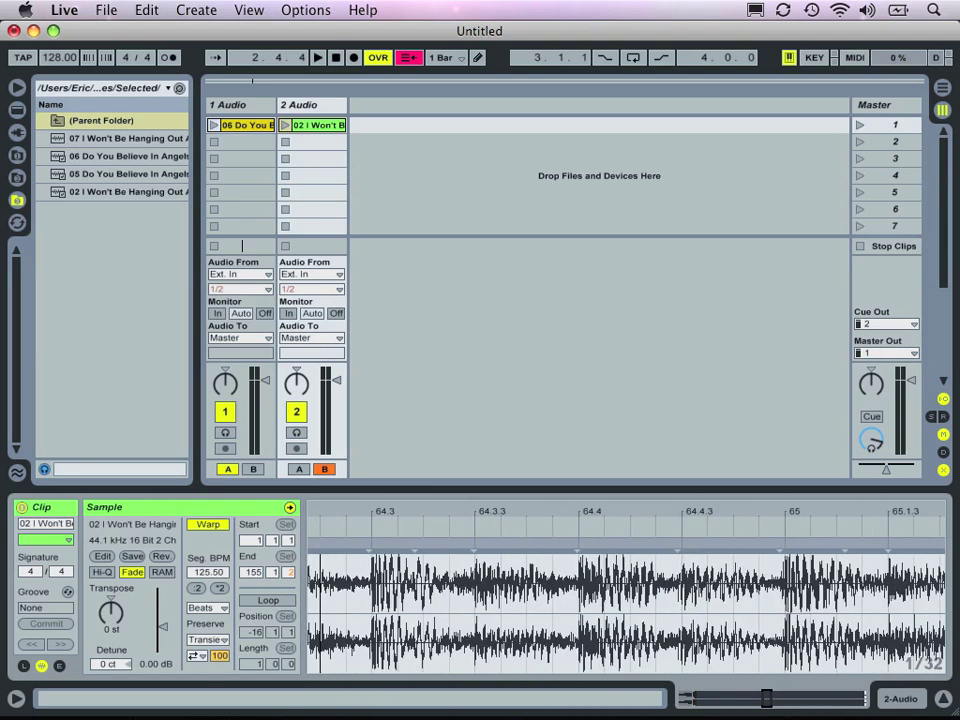
{"action": "left_click_drag", "start_coordinate": [786, 511], "coordinate": [694, 511]}
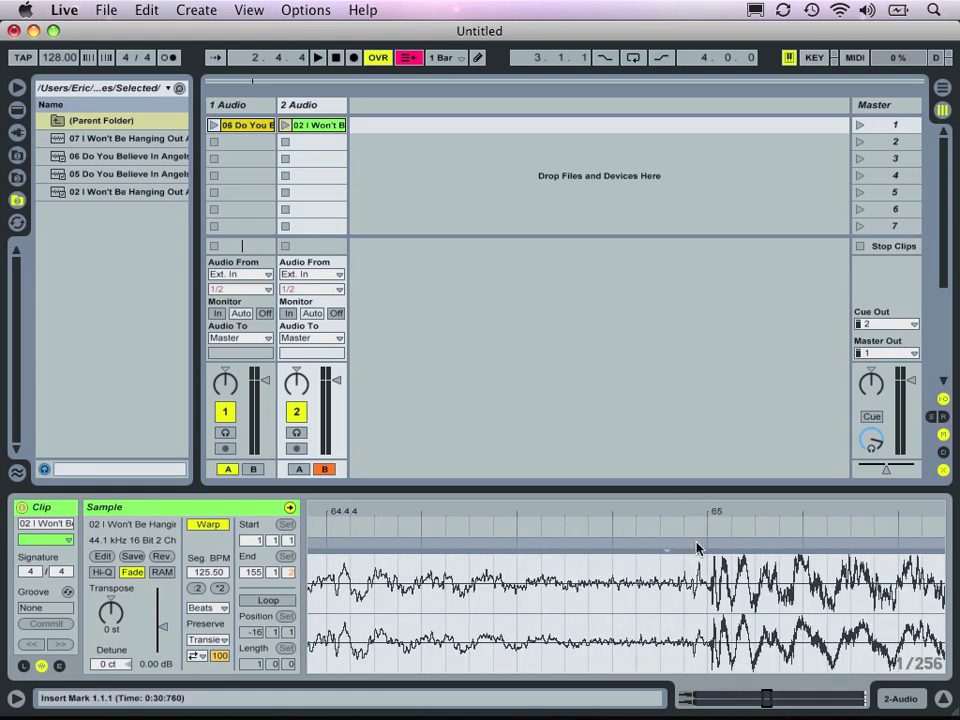
{"action": "left_click_drag", "start_coordinate": [711, 508], "coordinate": [710, 350]}
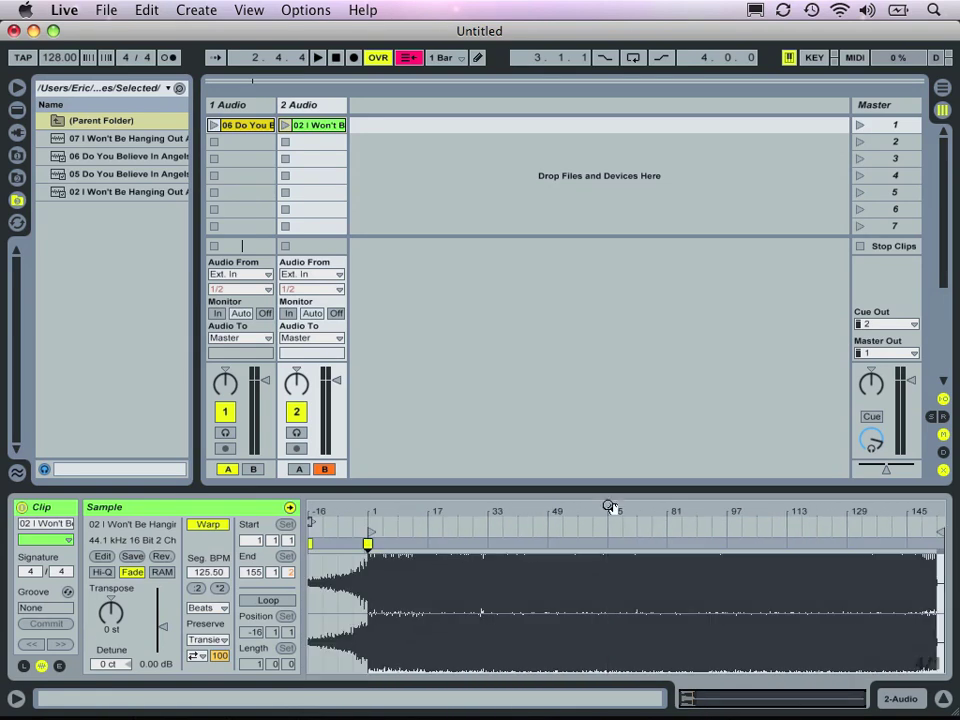
- Add a warp marker just before the bar 113 transient in the track 2 clip and nudge it slightly later
{"action": "left_click_drag", "start_coordinate": [794, 512], "coordinate": [760, 535]}
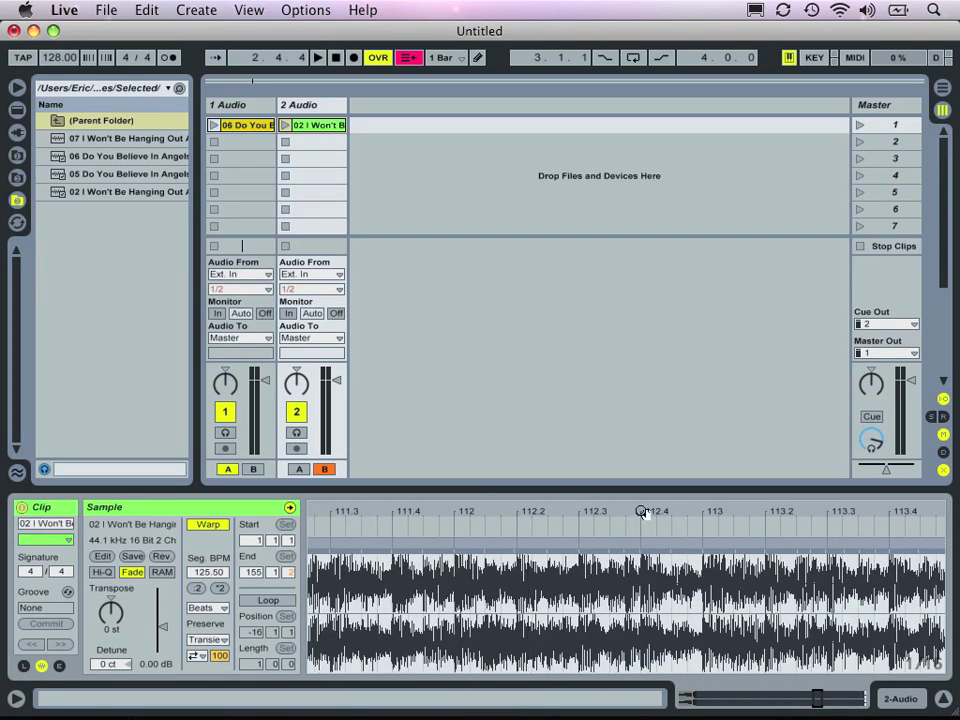
{"action": "mouse_move", "coordinate": [690, 508]}
{"action": "left_mouse_down"}
{"action": "mouse_move", "coordinate": [690, 550]}
{"action": "mouse_move", "coordinate": [416, 528]}
{"action": "mouse_move", "coordinate": [369, 508]}
{"action": "left_mouse_up"}
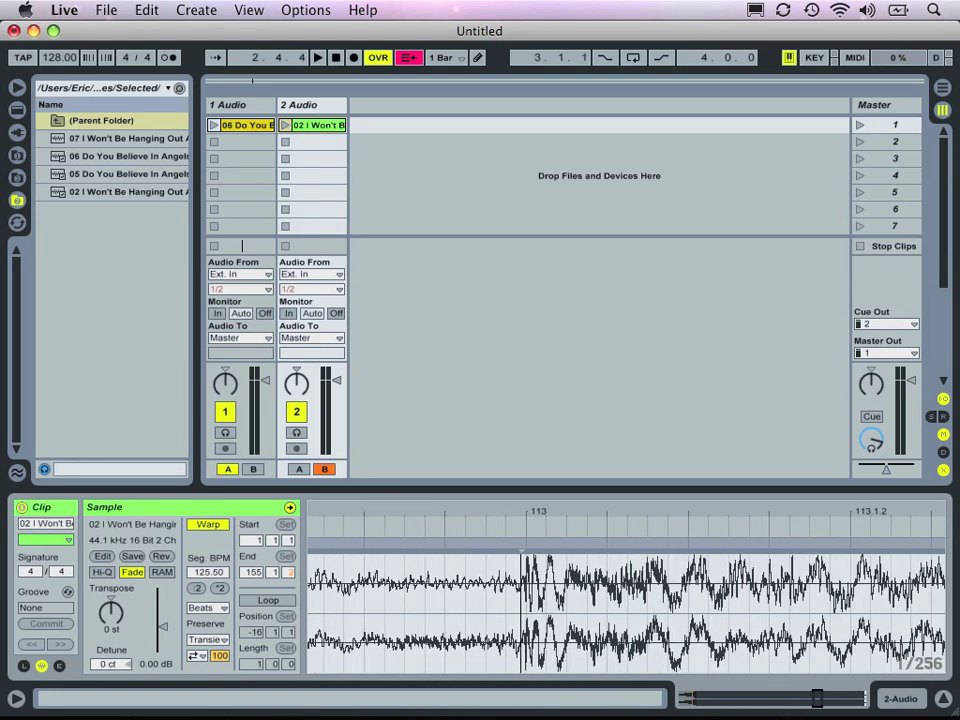
{"action": "left_click_drag", "start_coordinate": [521, 545], "coordinate": [521, 516]}
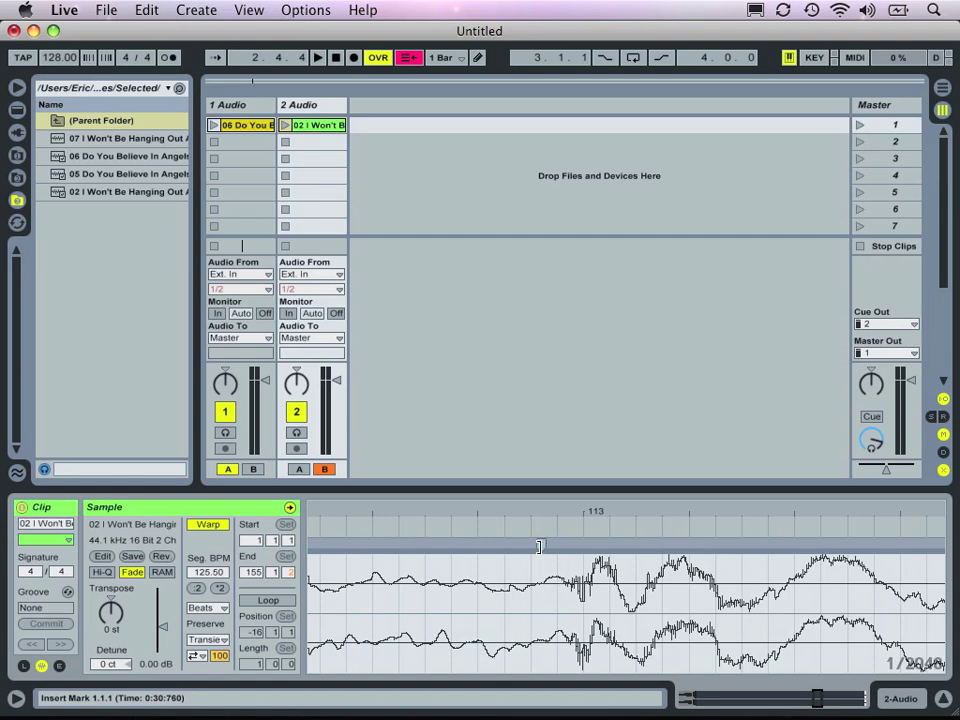
{"action": "left_click", "coordinate": [540, 546]}
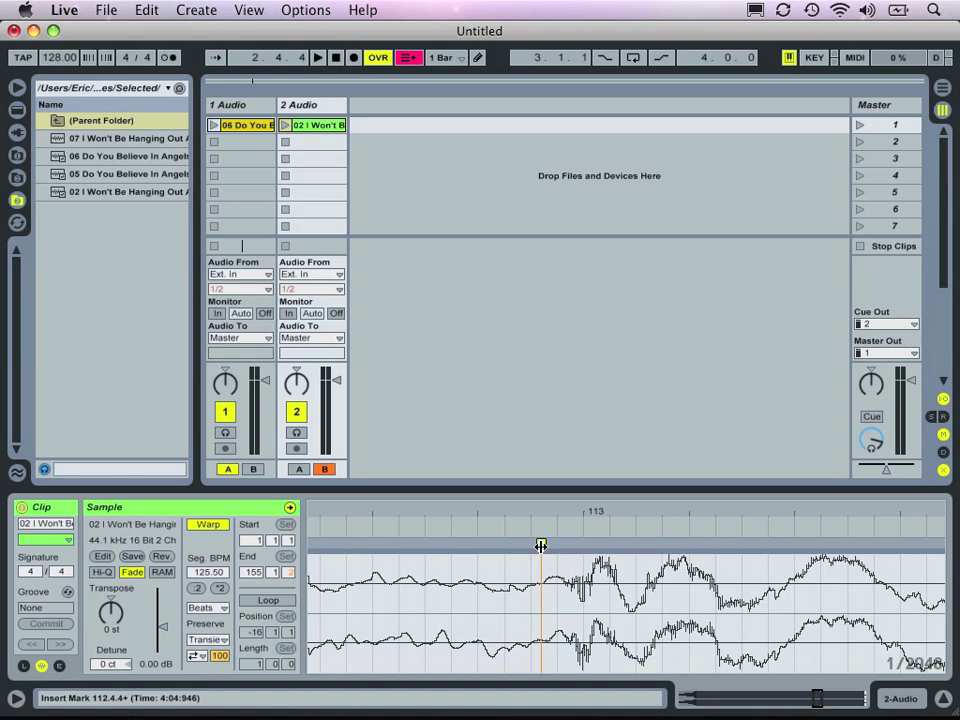
{"action": "left_click_drag", "start_coordinate": [540, 546], "coordinate": [555, 546]}
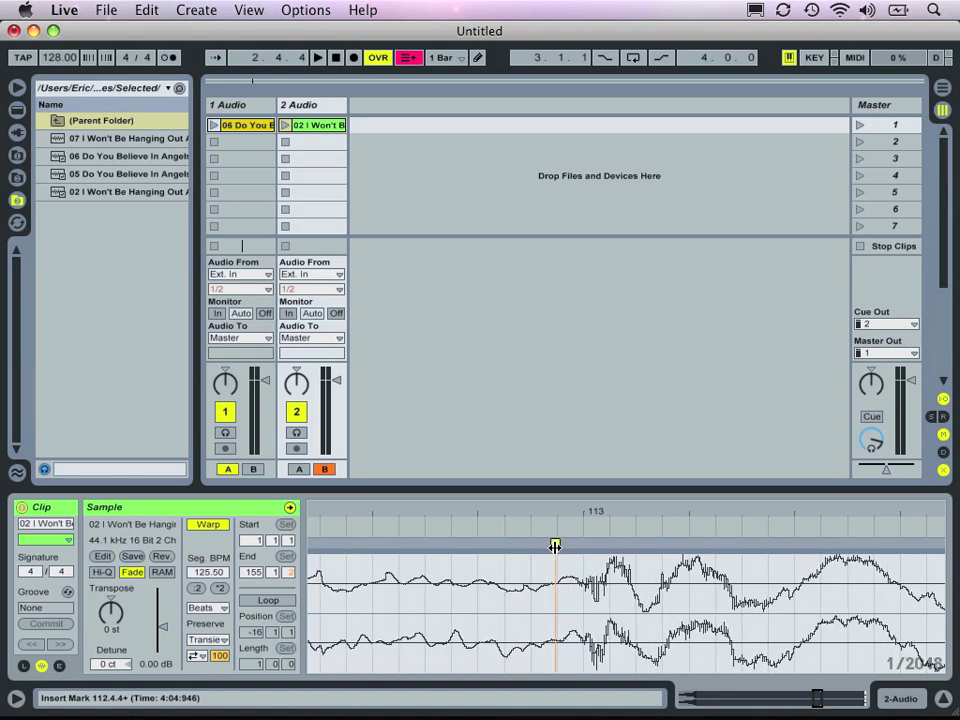